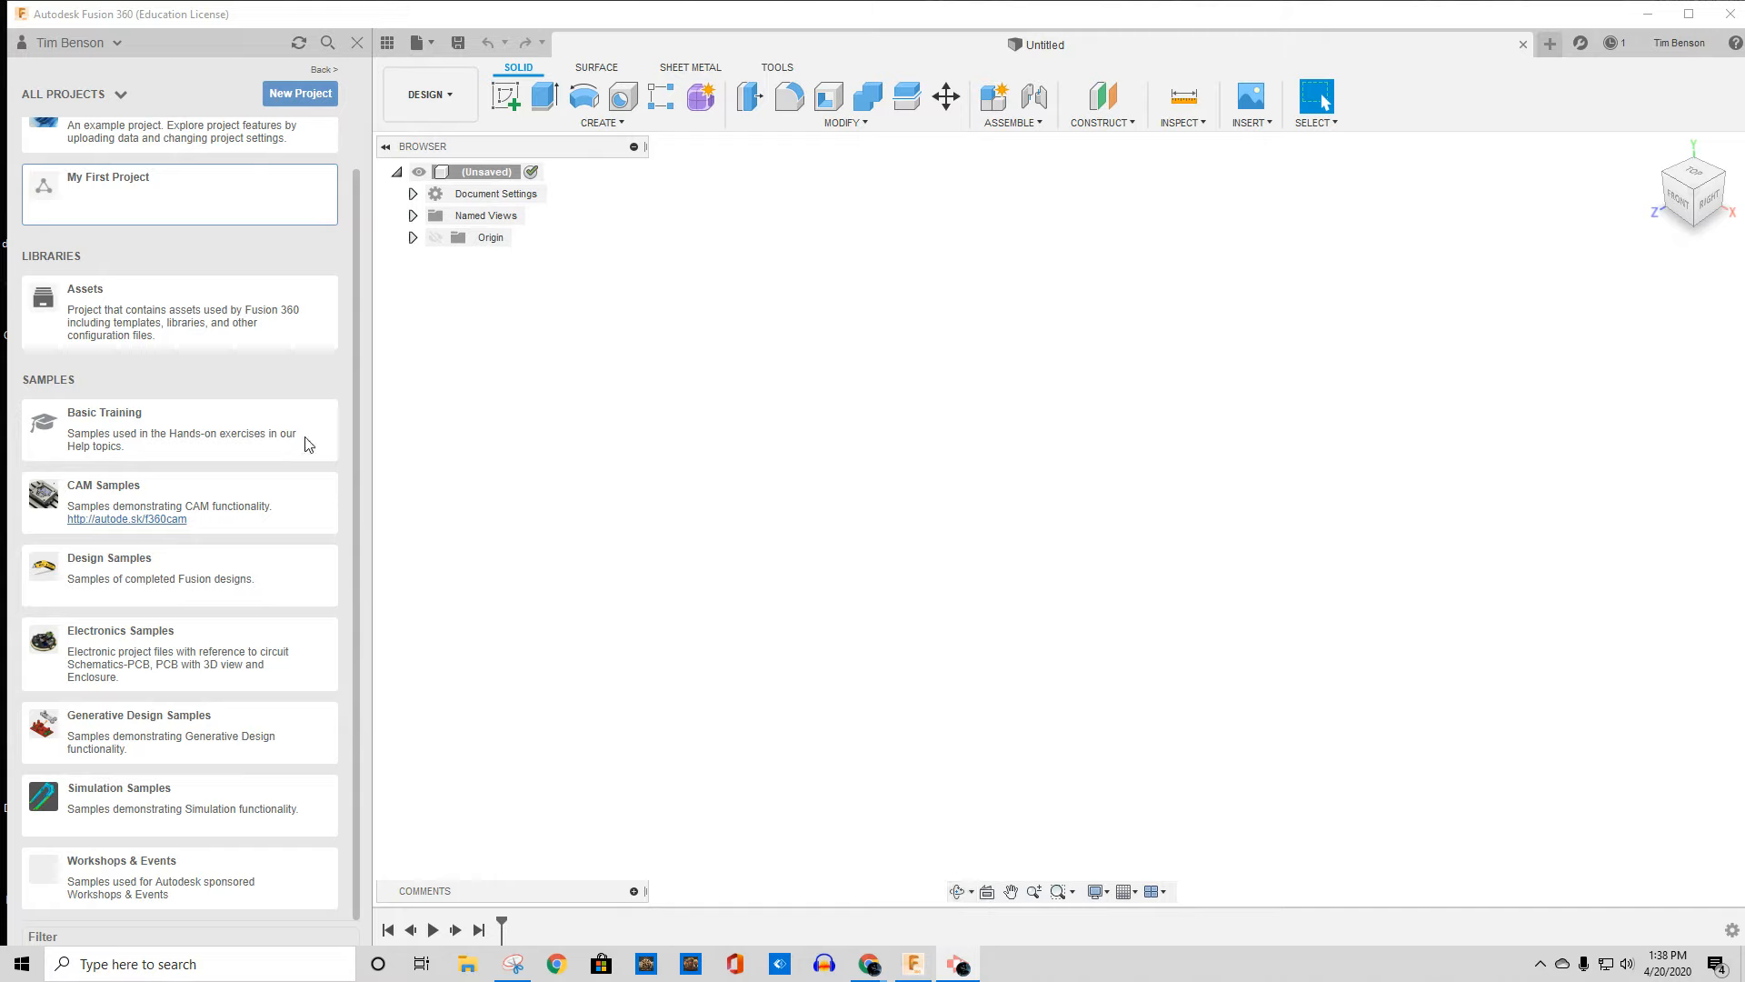
Step: Open My First Project in the project list to view its designs, and hide the project data
click(133, 195)
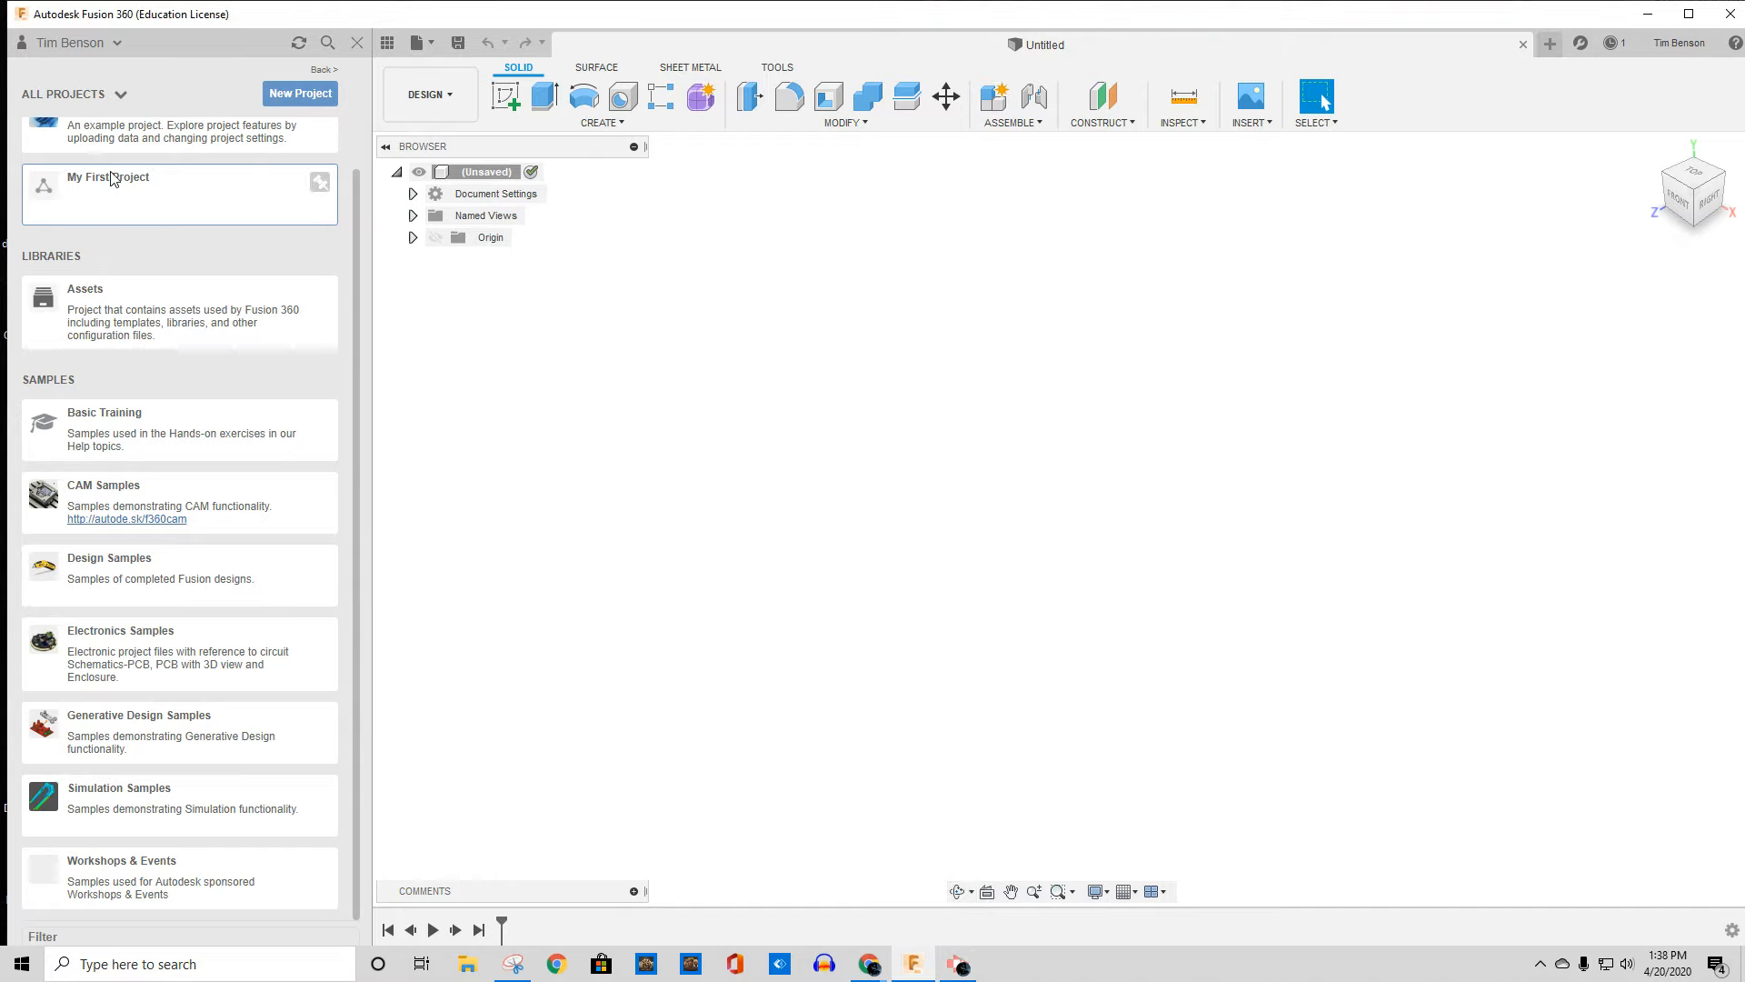
click(97, 188)
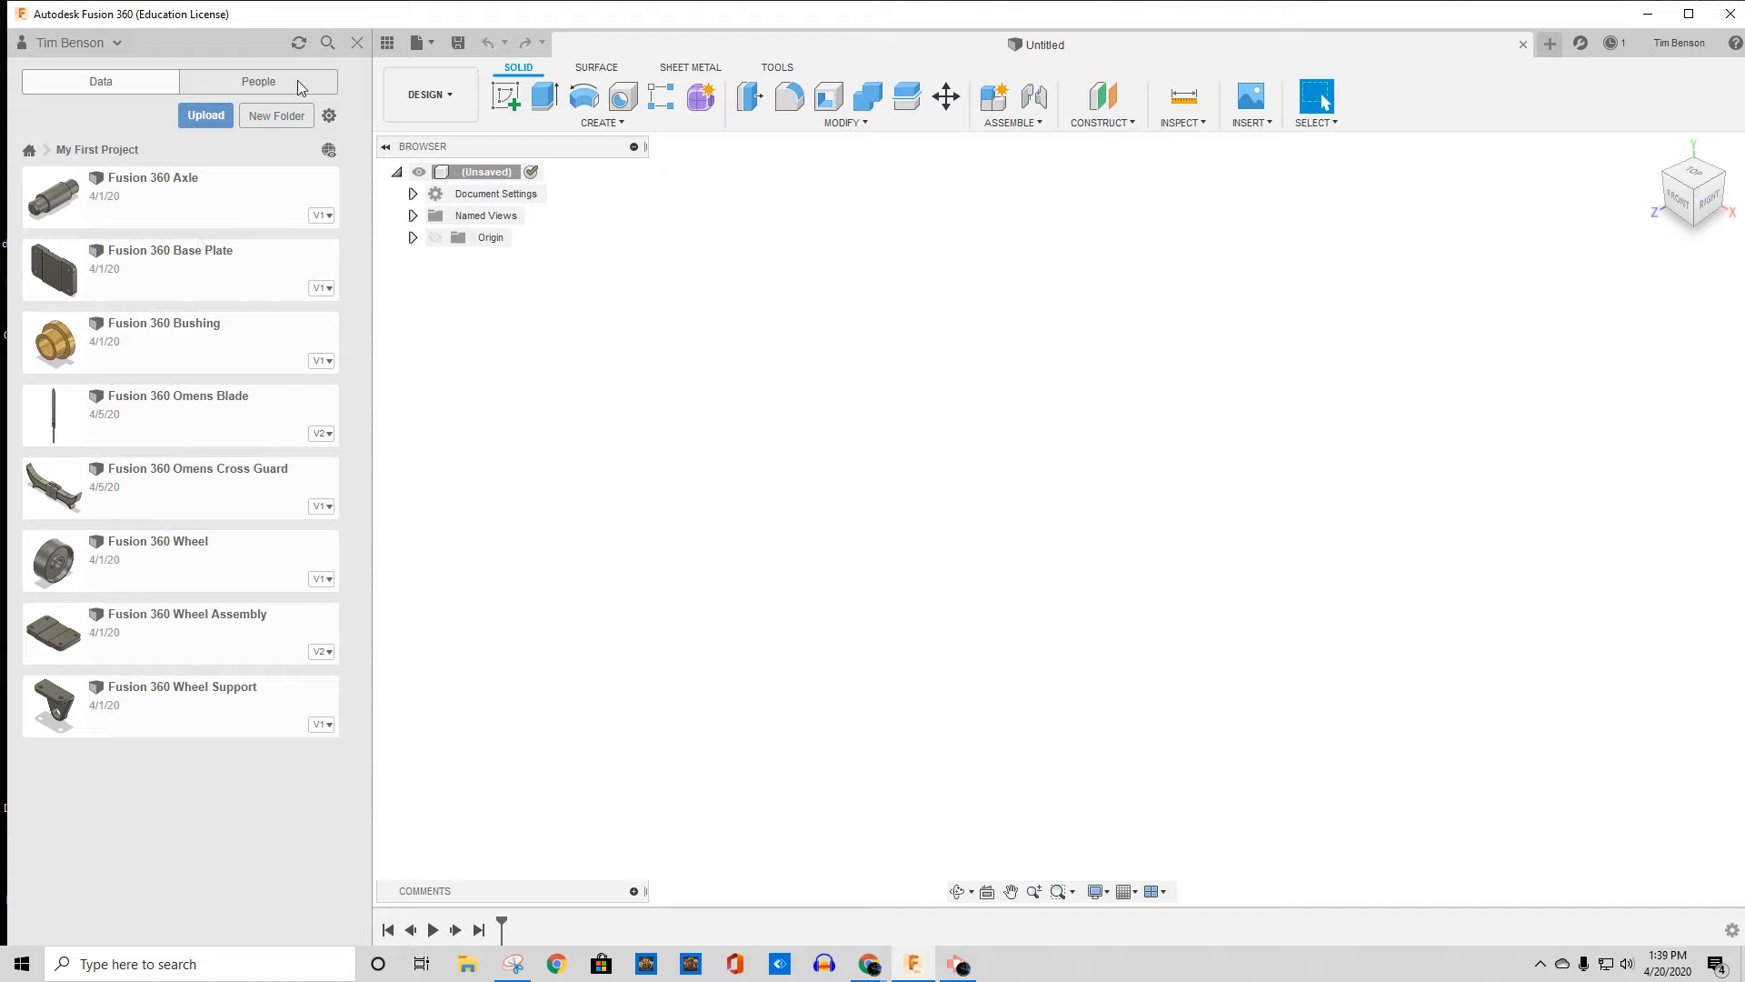
click(356, 45)
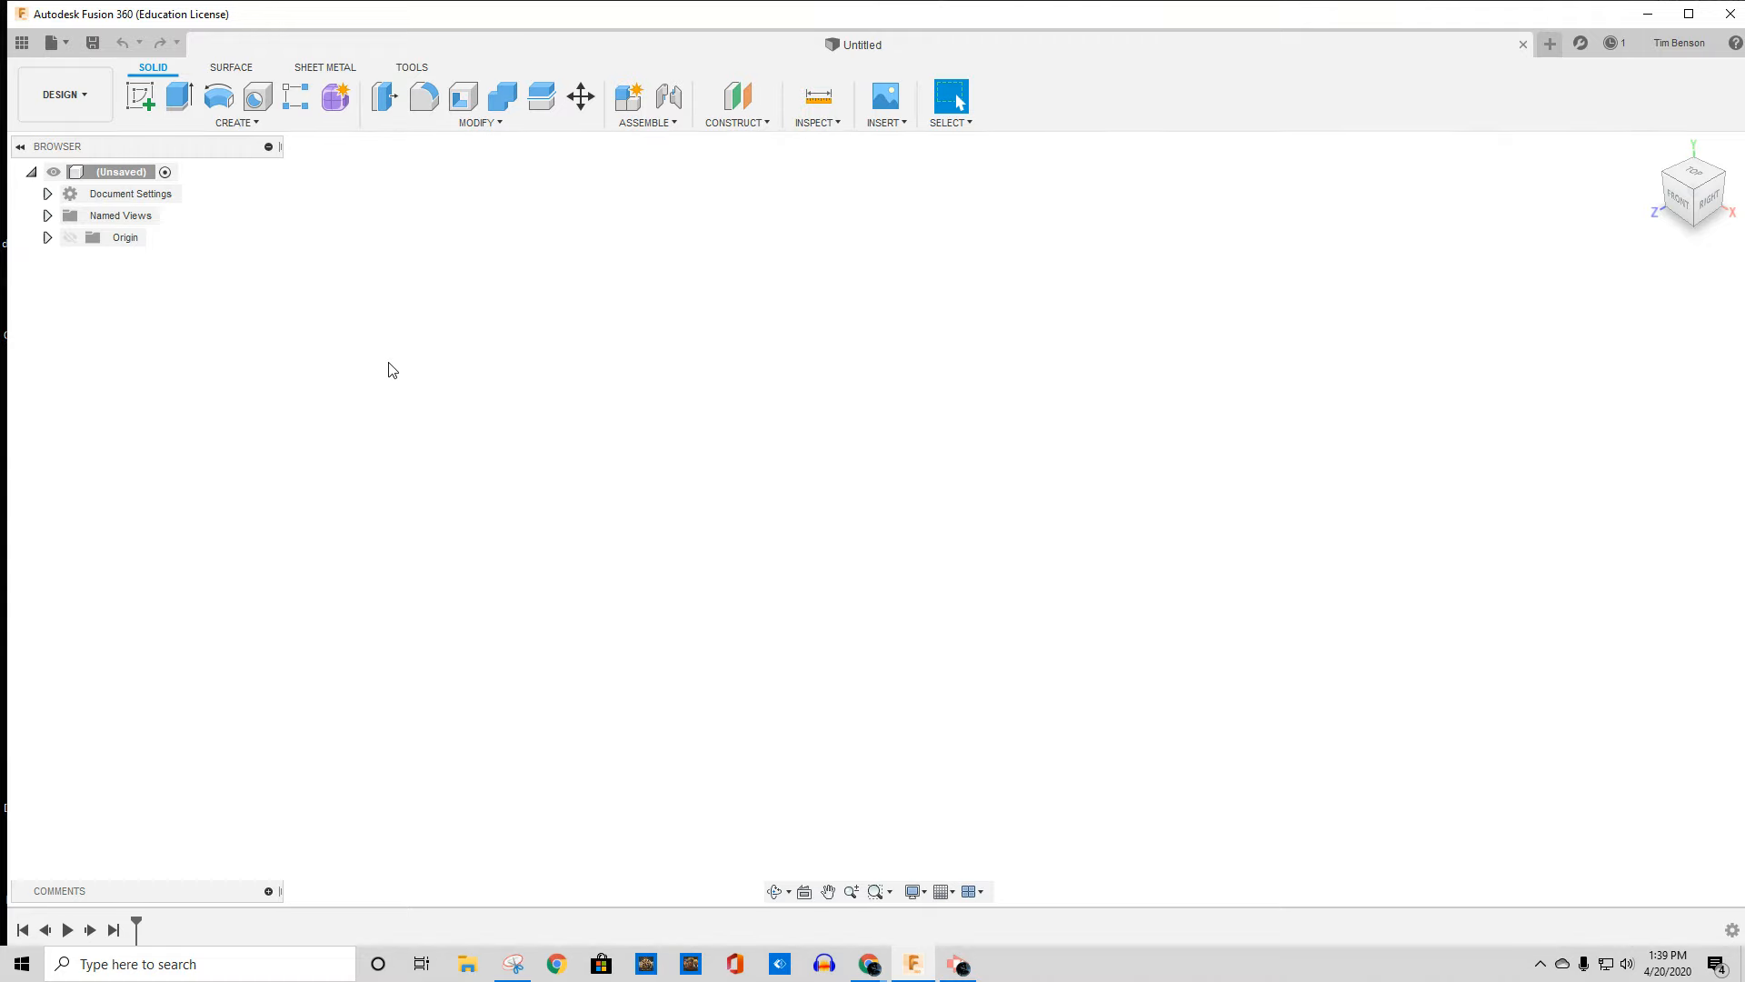
click(32, 173)
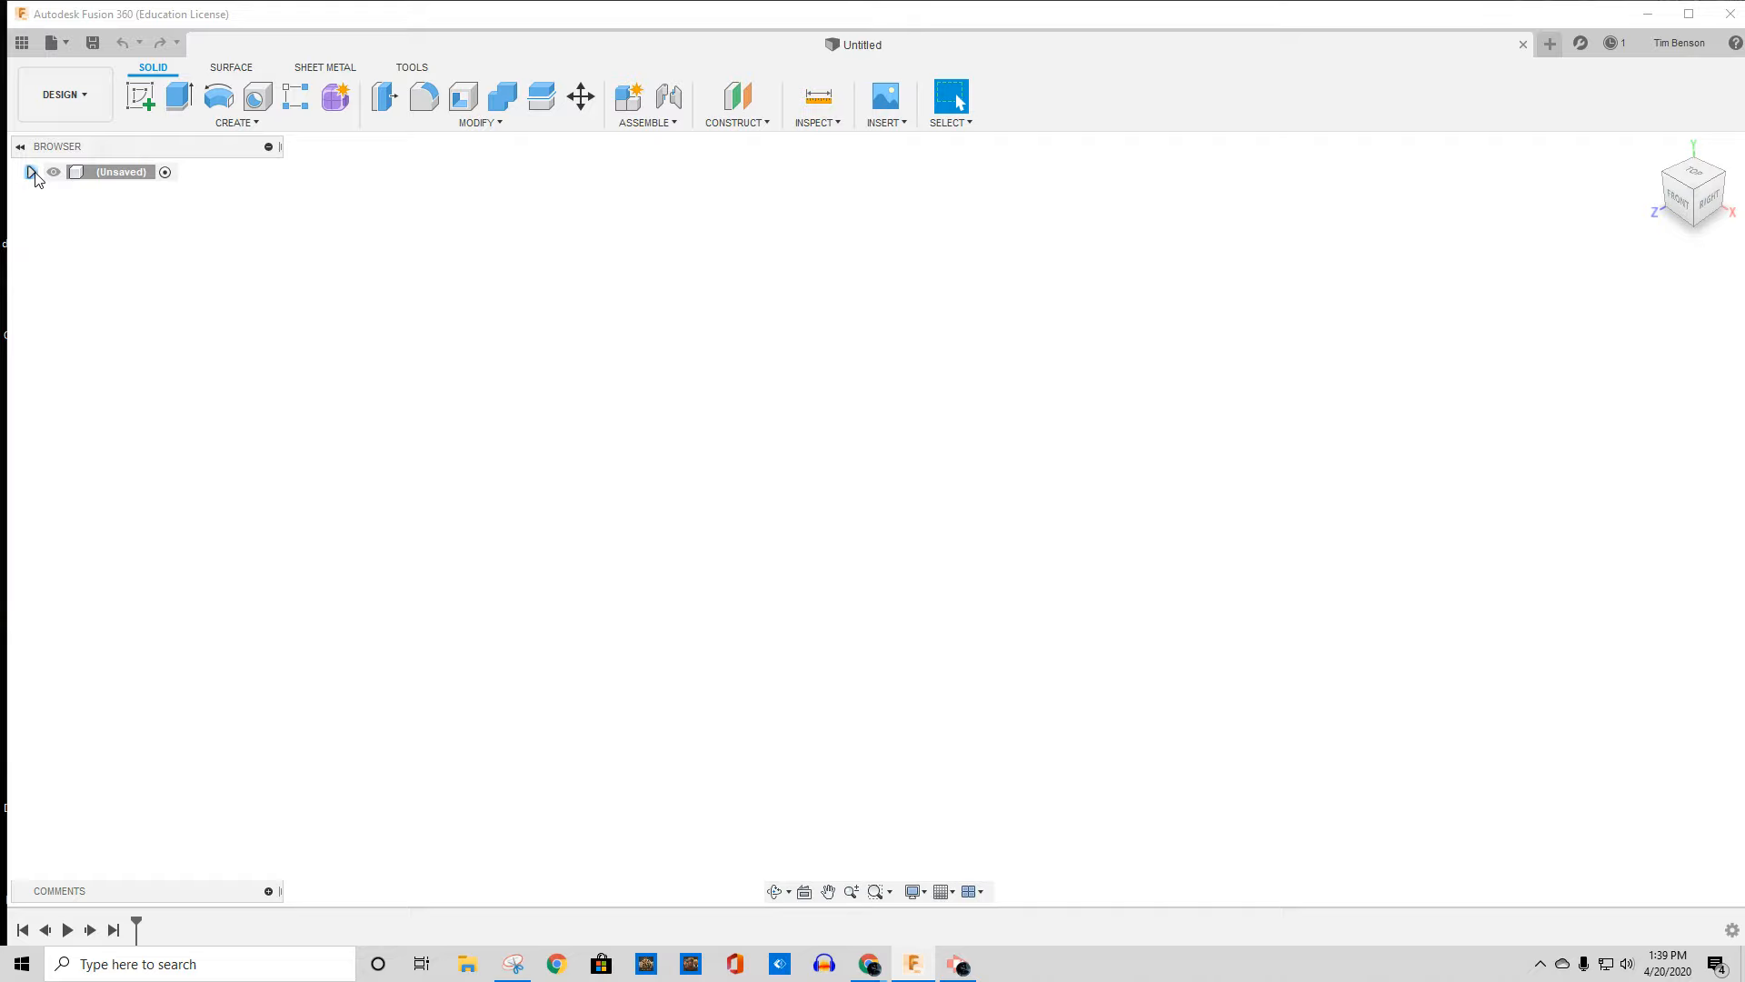
click(32, 173)
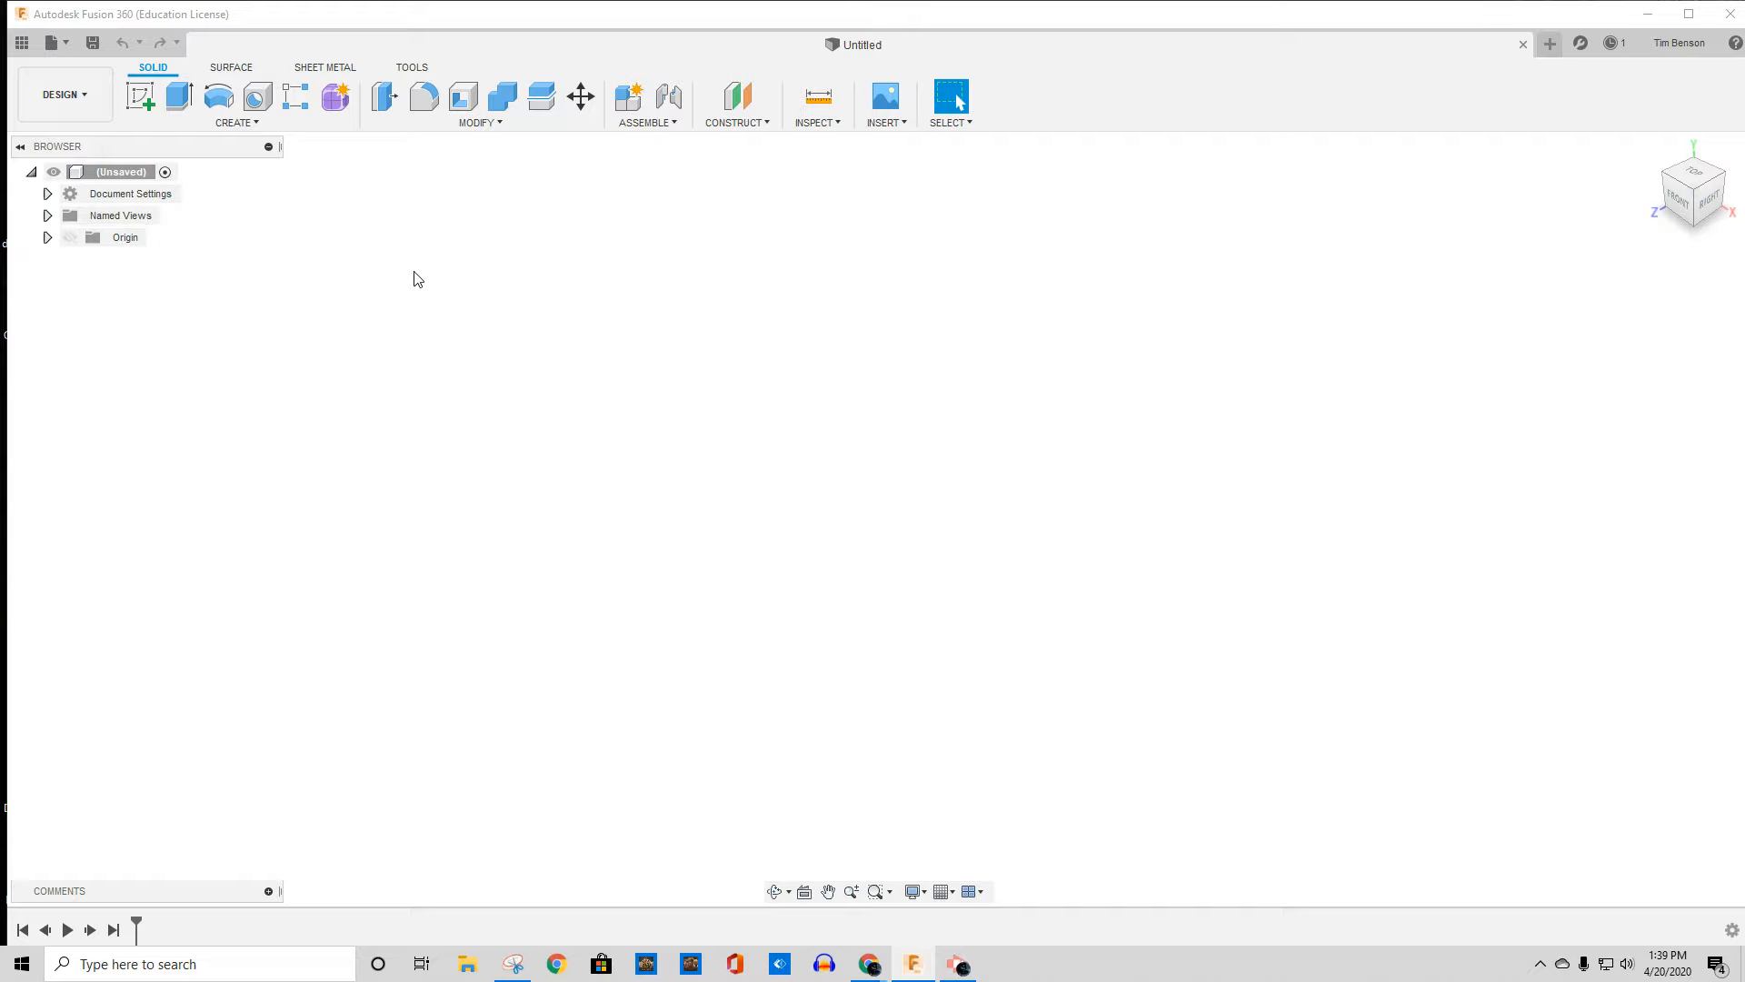
Step: Start a sketch on the front (XY) origin plane, turning its sketch grid off and on again
click(145, 100)
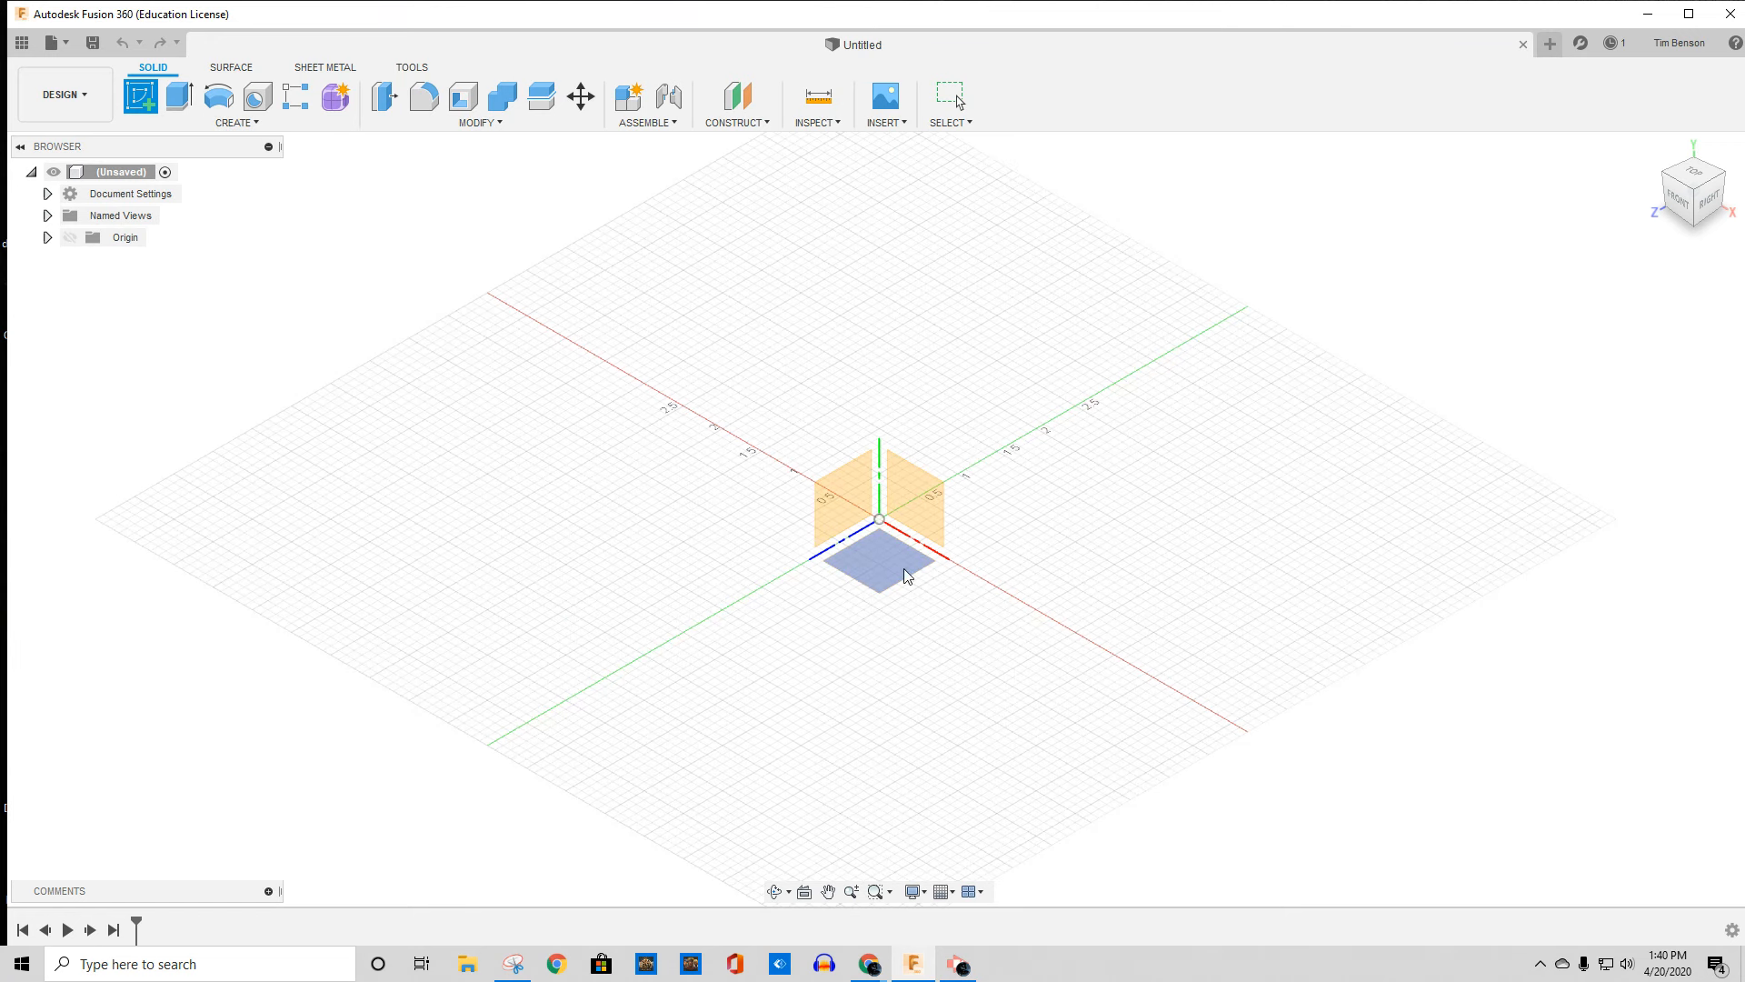
click(937, 499)
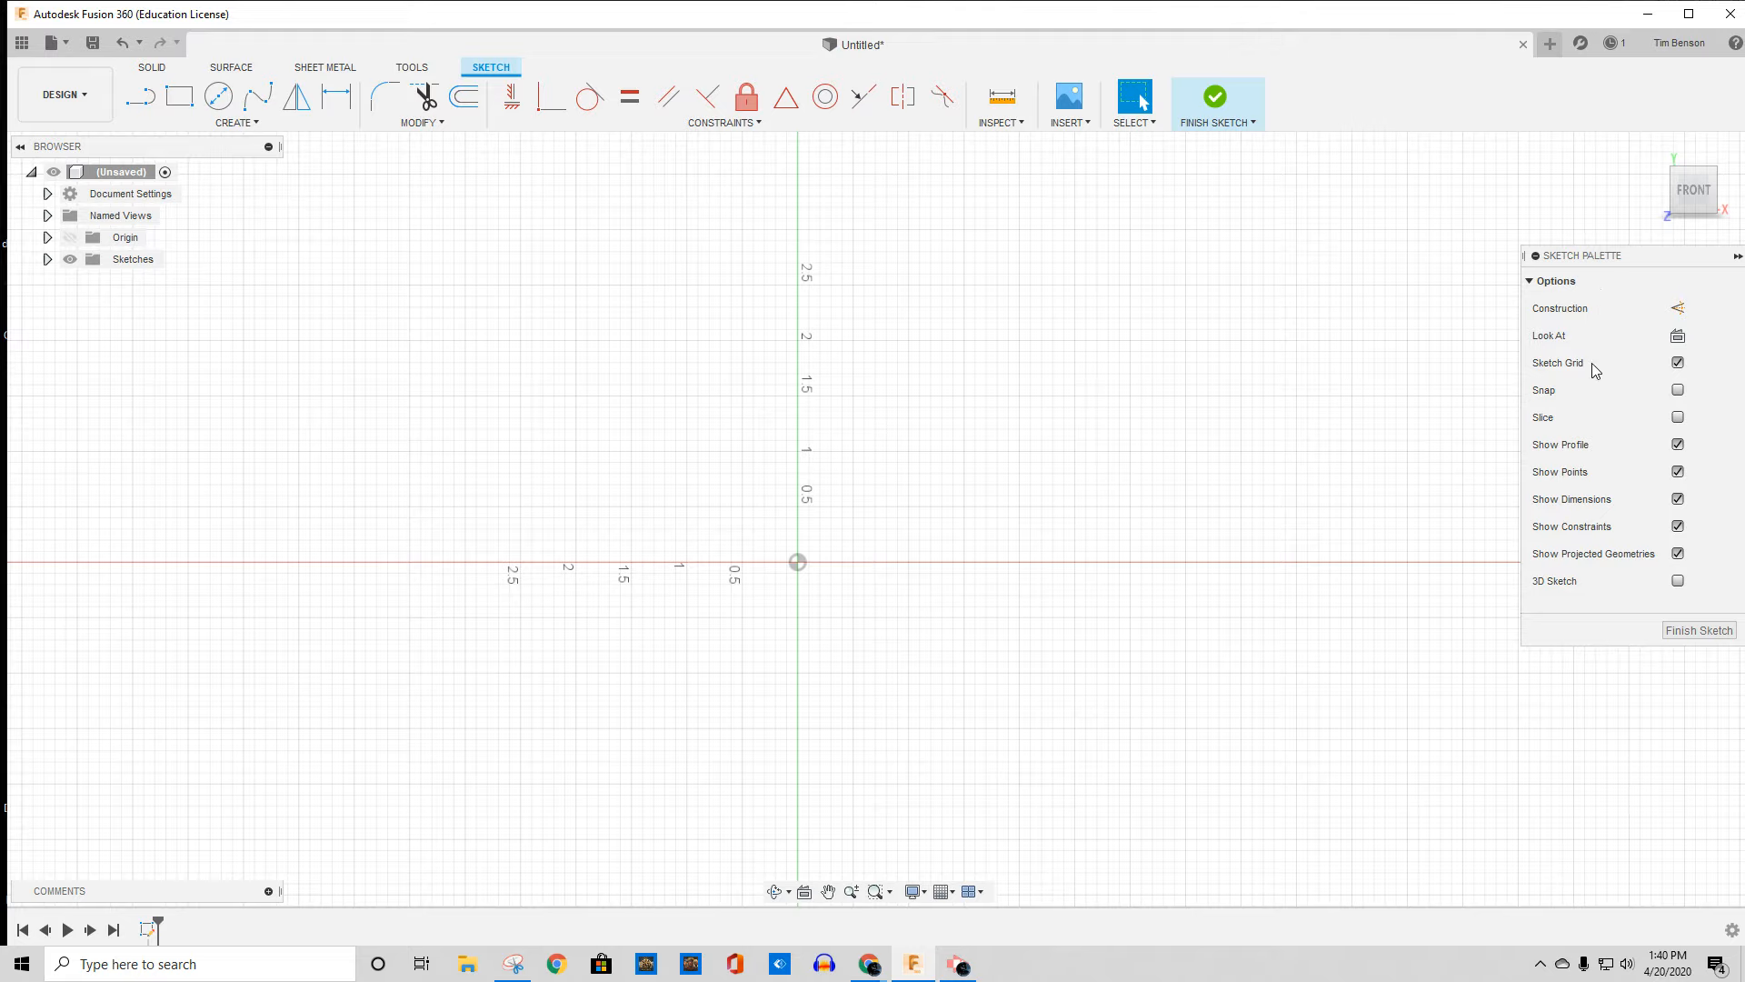
click(1678, 362)
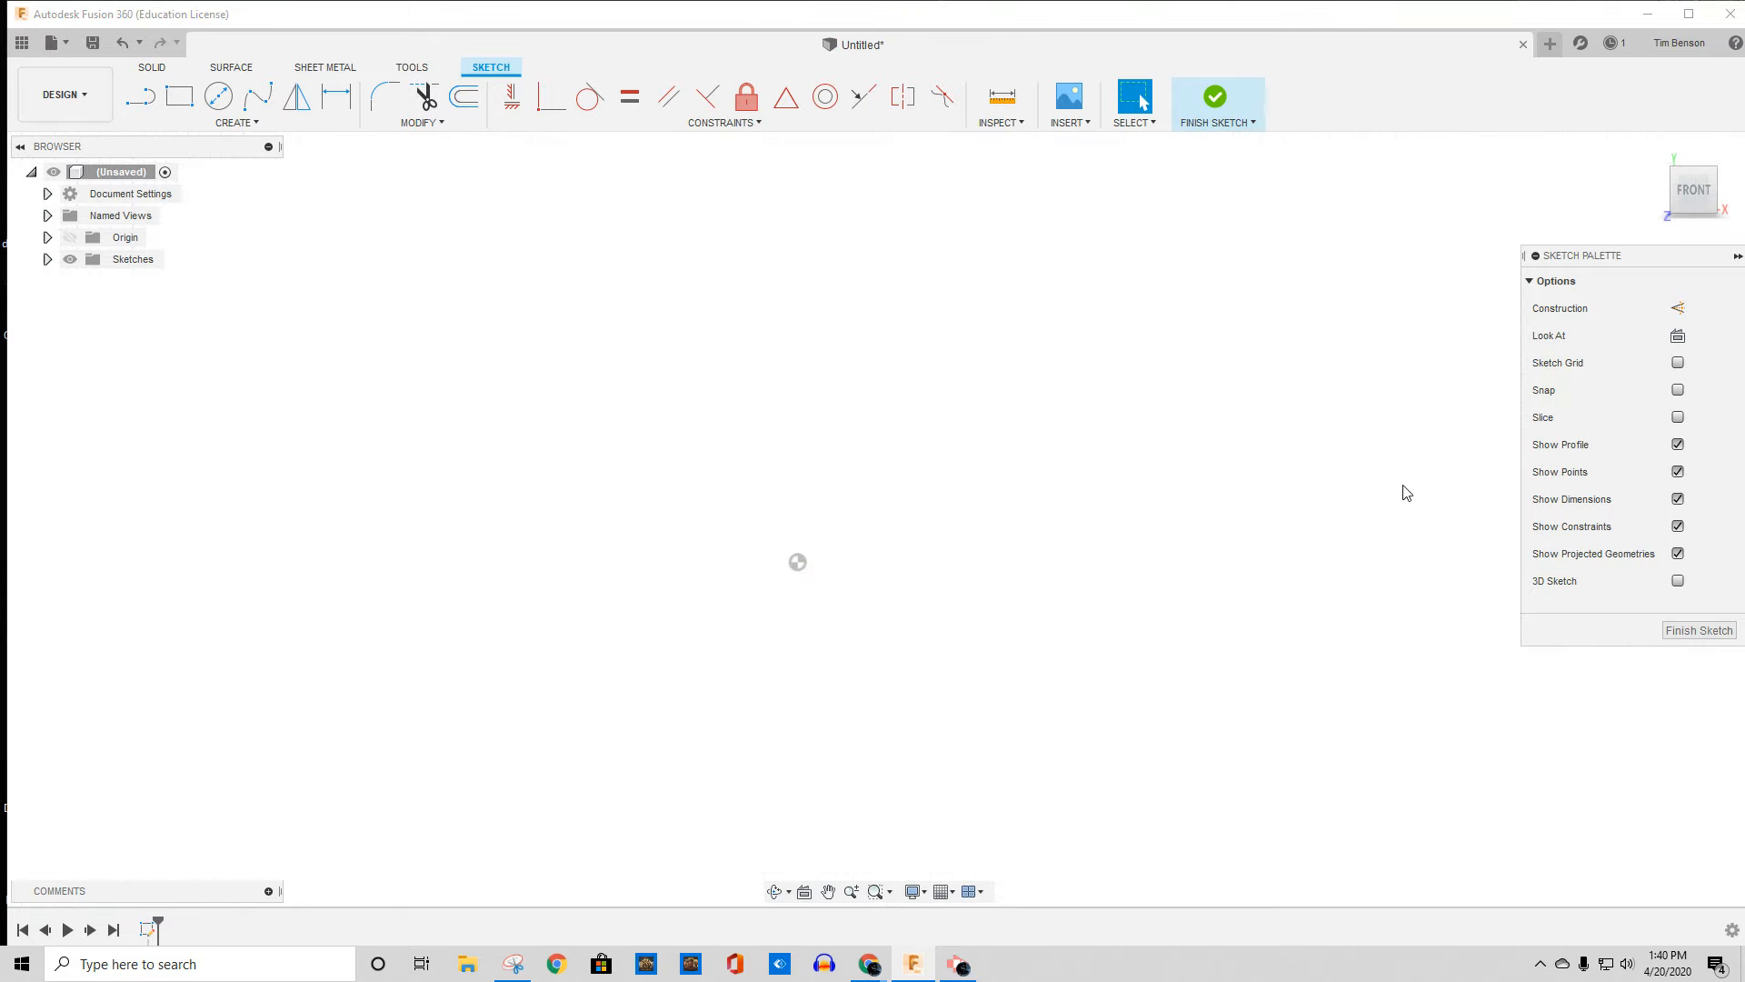
click(1678, 363)
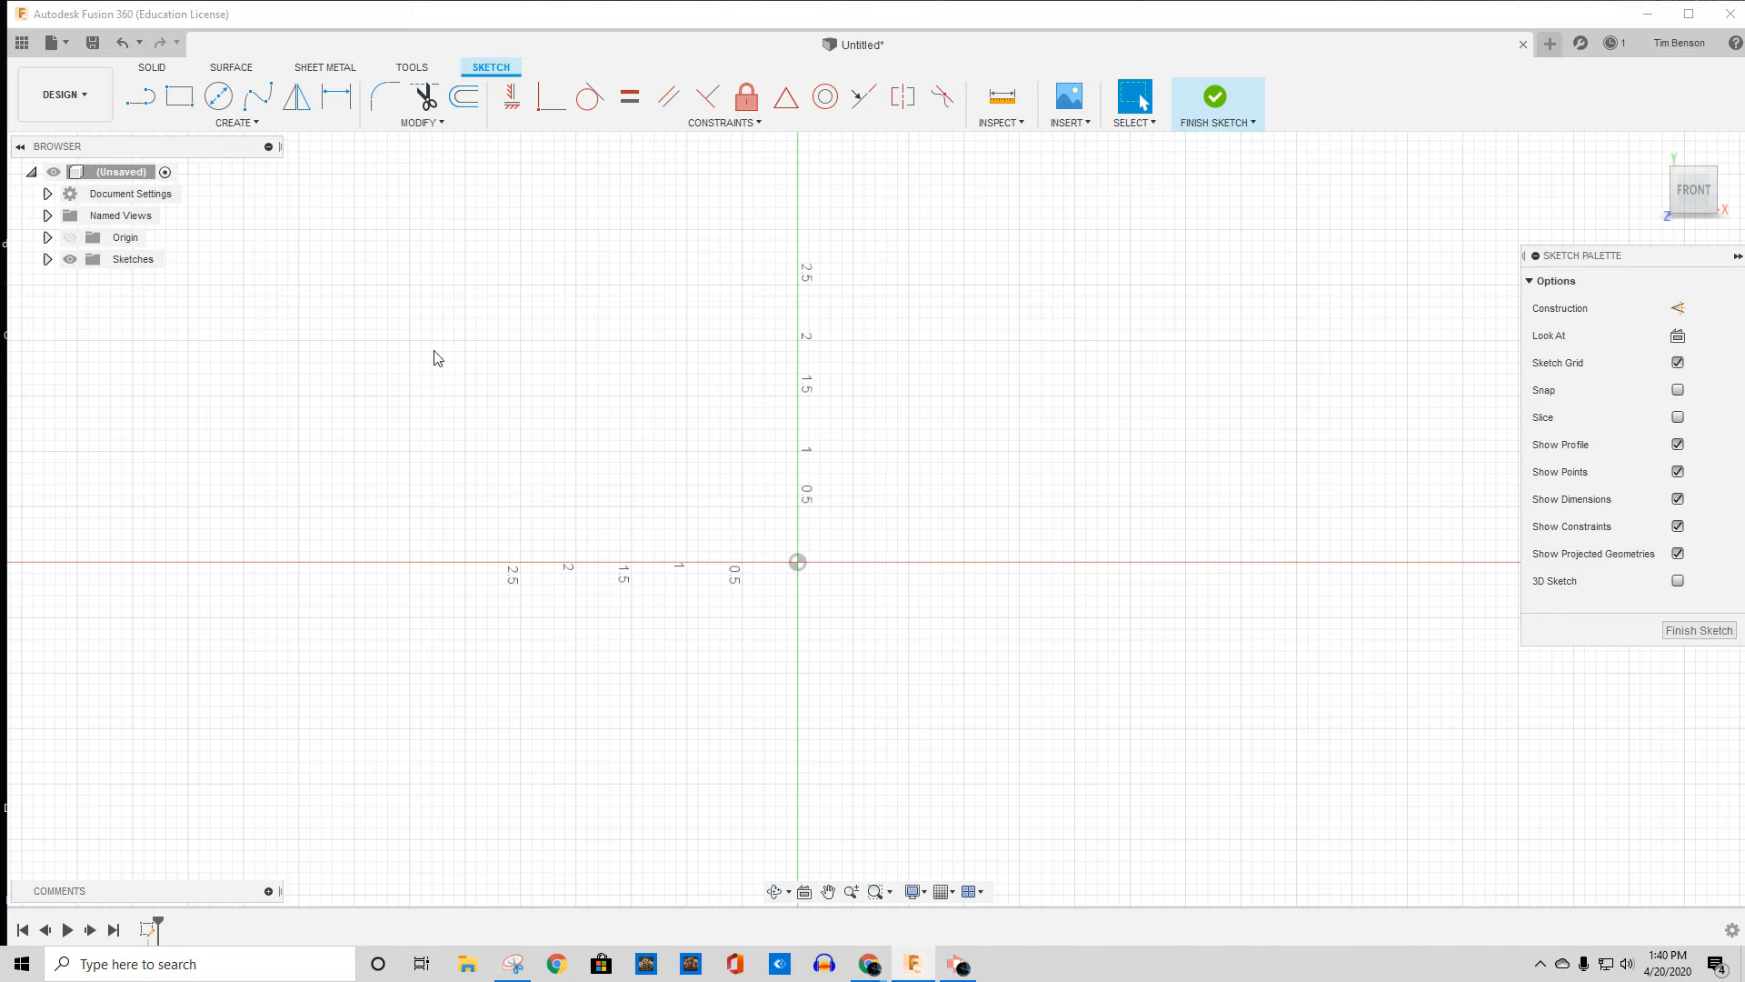
Step: Sketch a 1 in by 1 in rectangle from the origin with grid snapping enabled, and finish the sketch
click(178, 102)
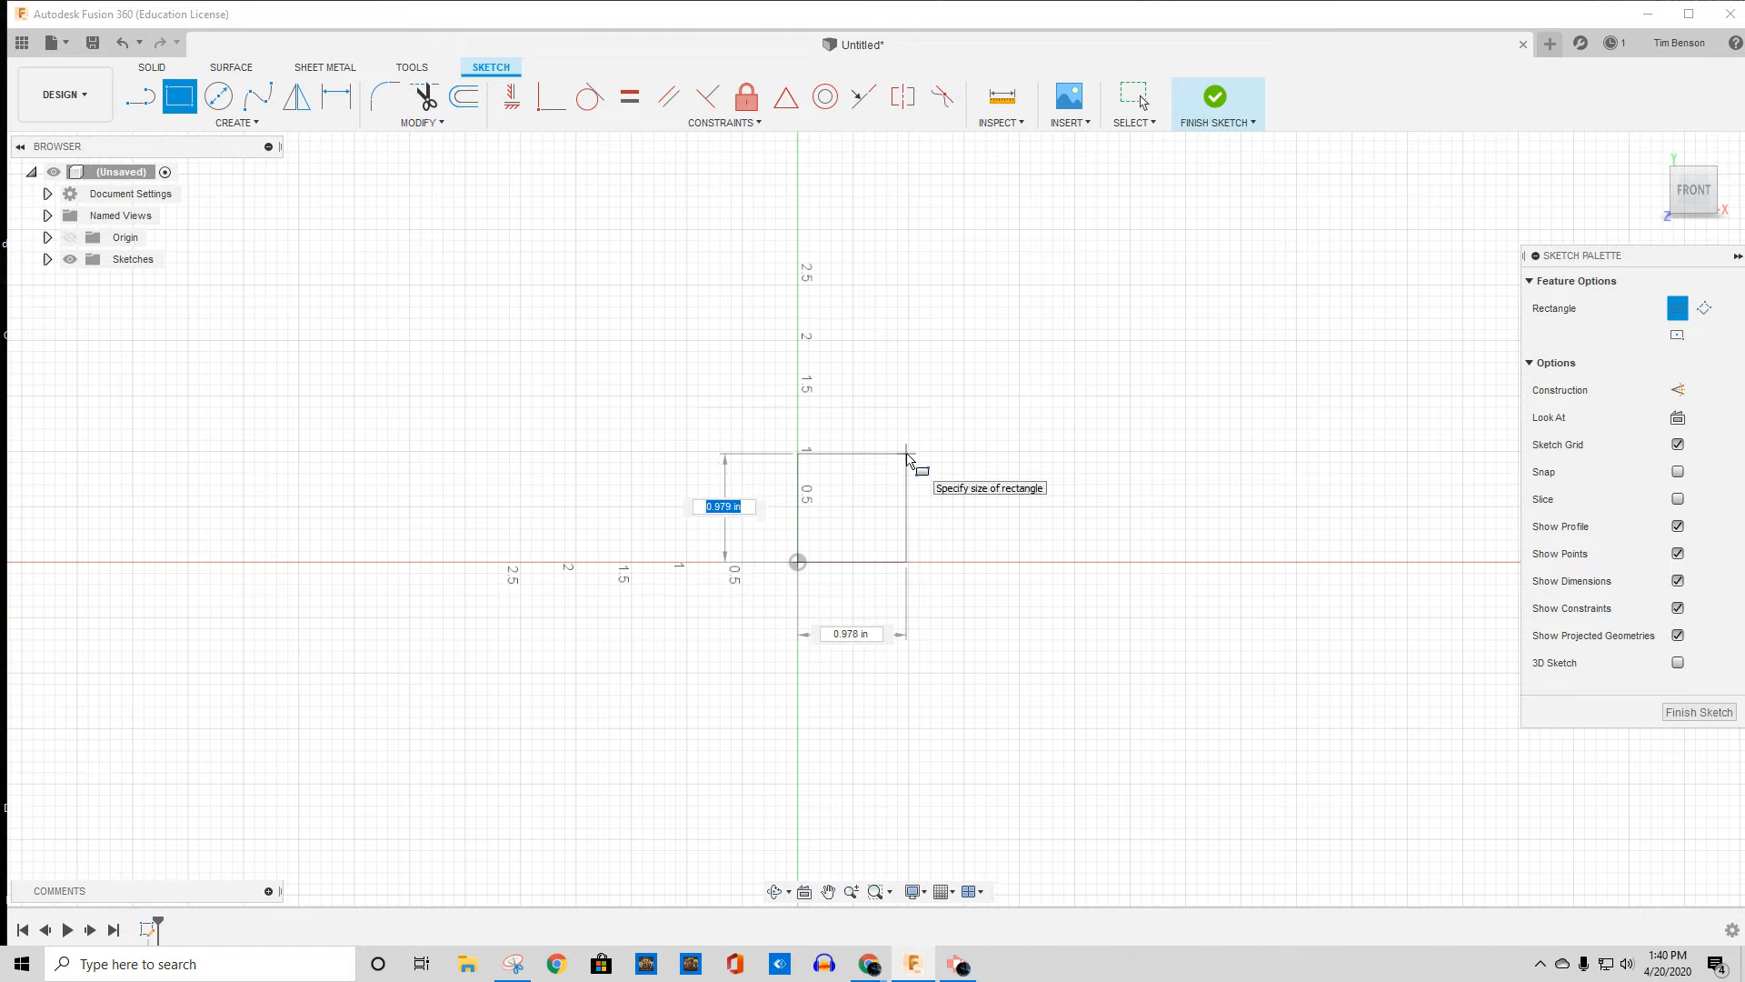
click(1678, 471)
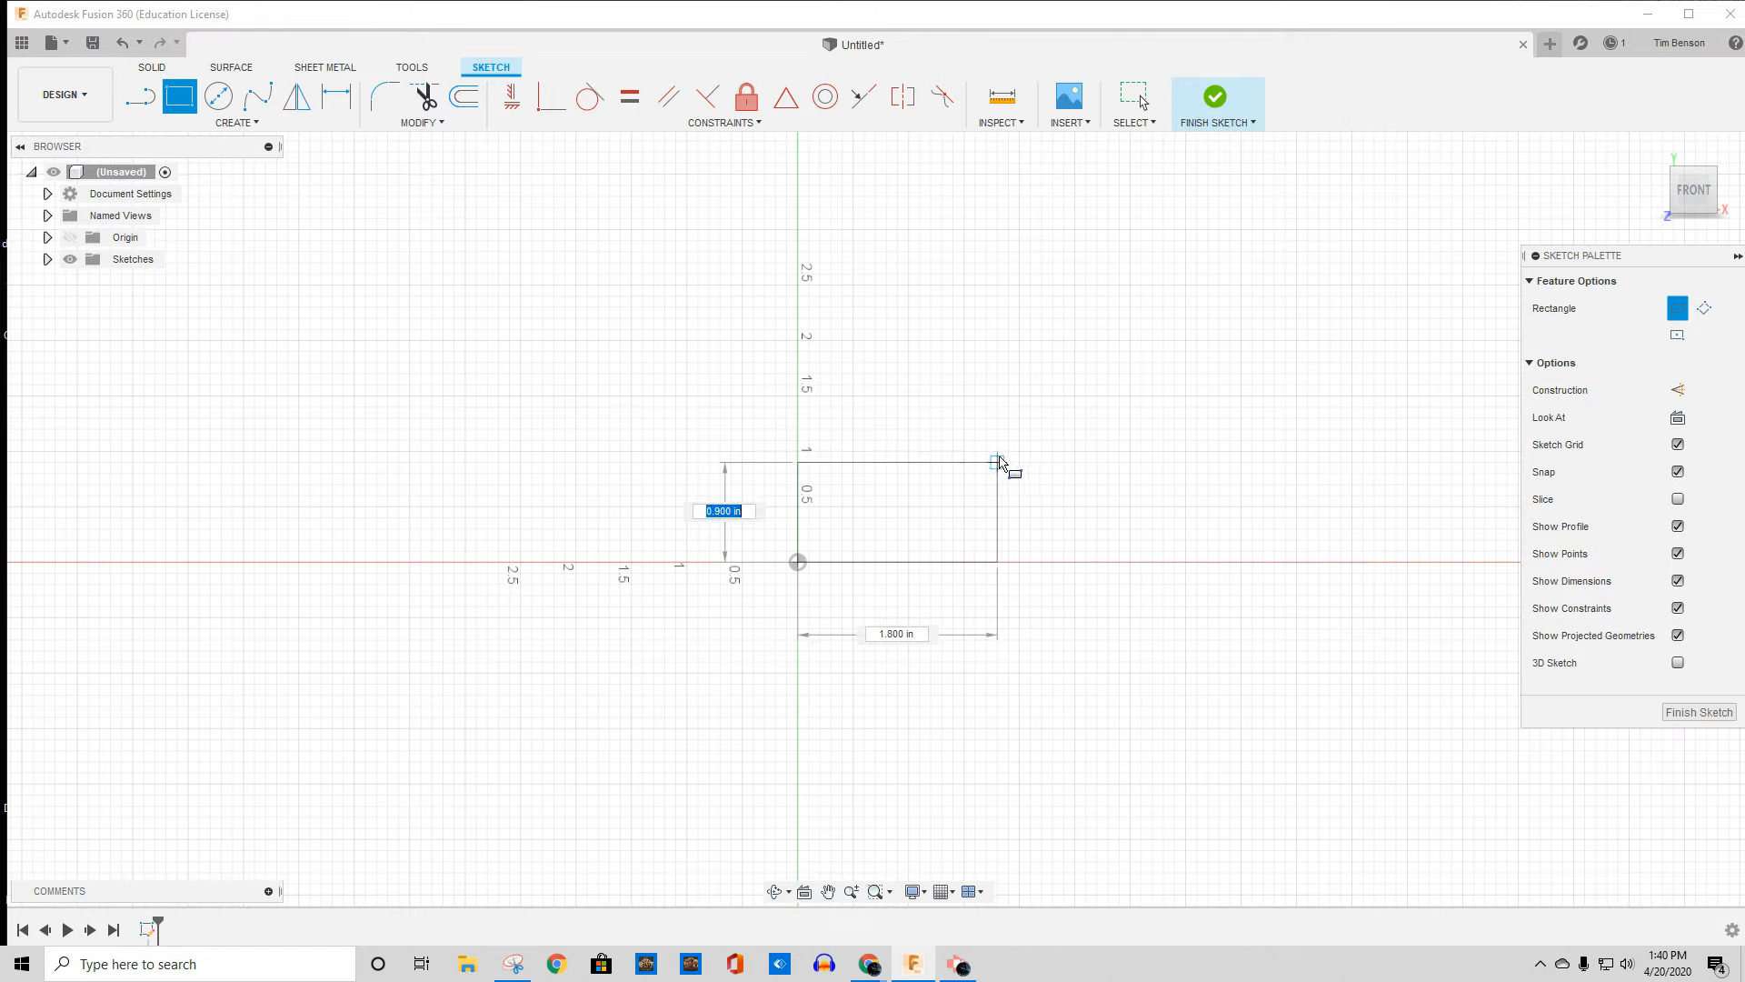
click(909, 452)
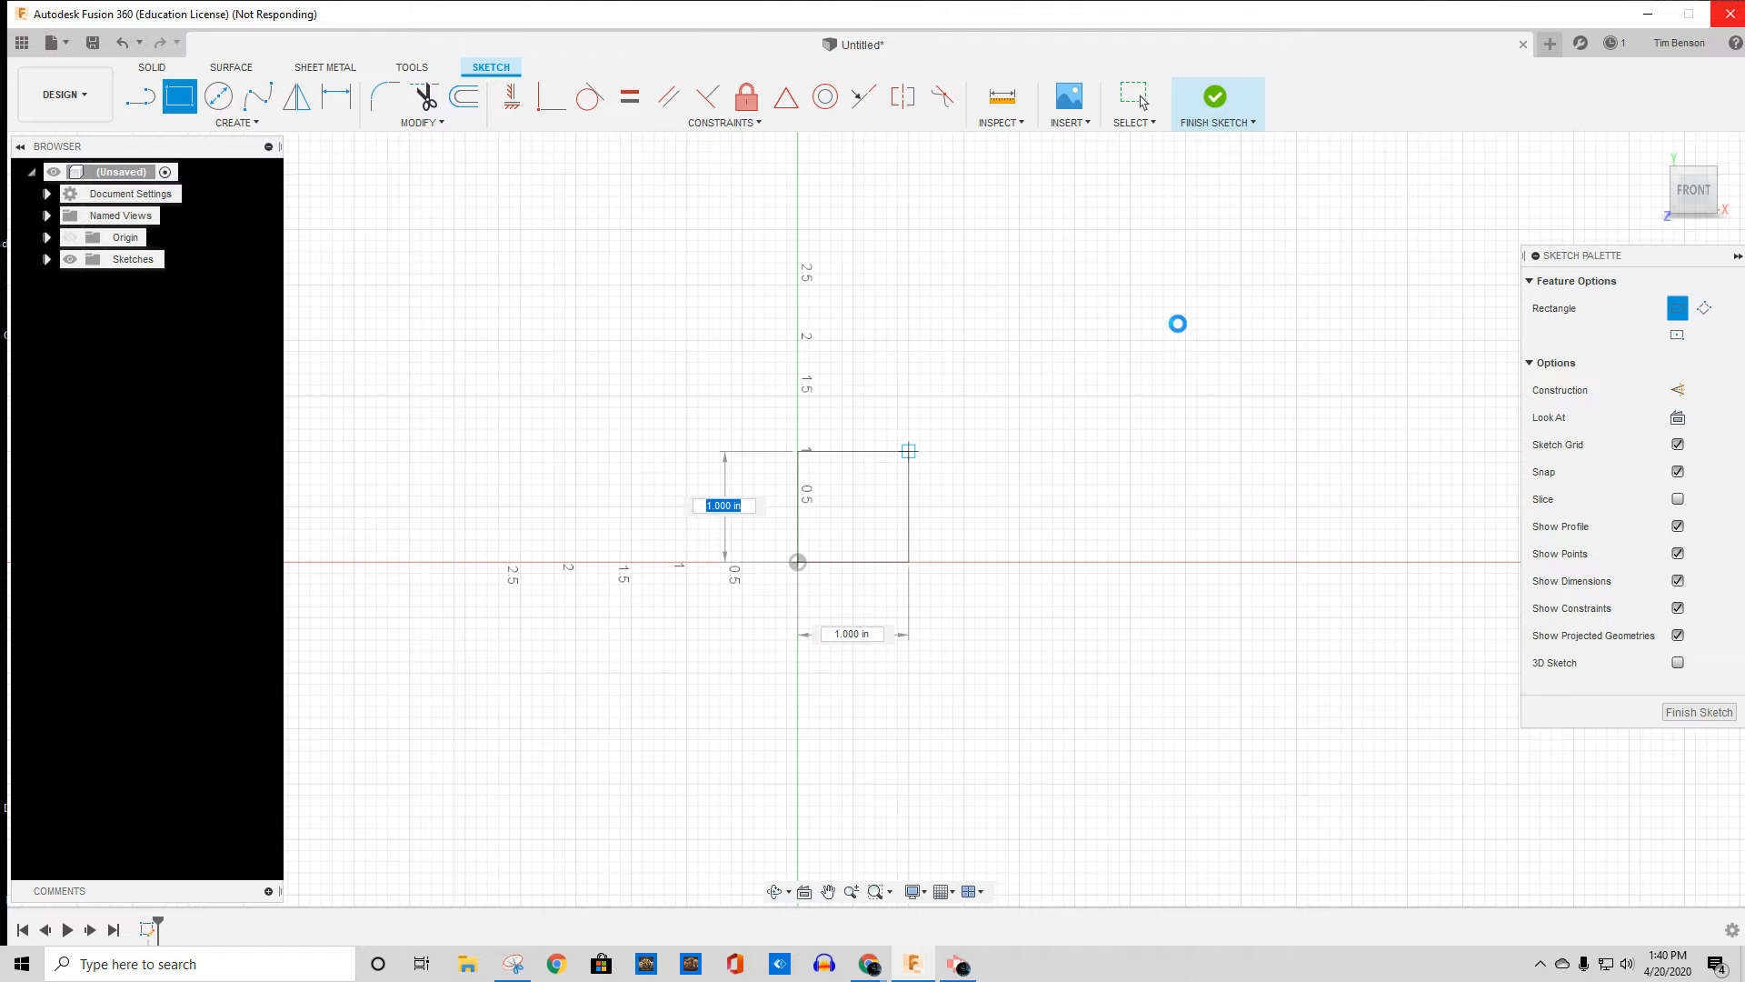
click(1214, 101)
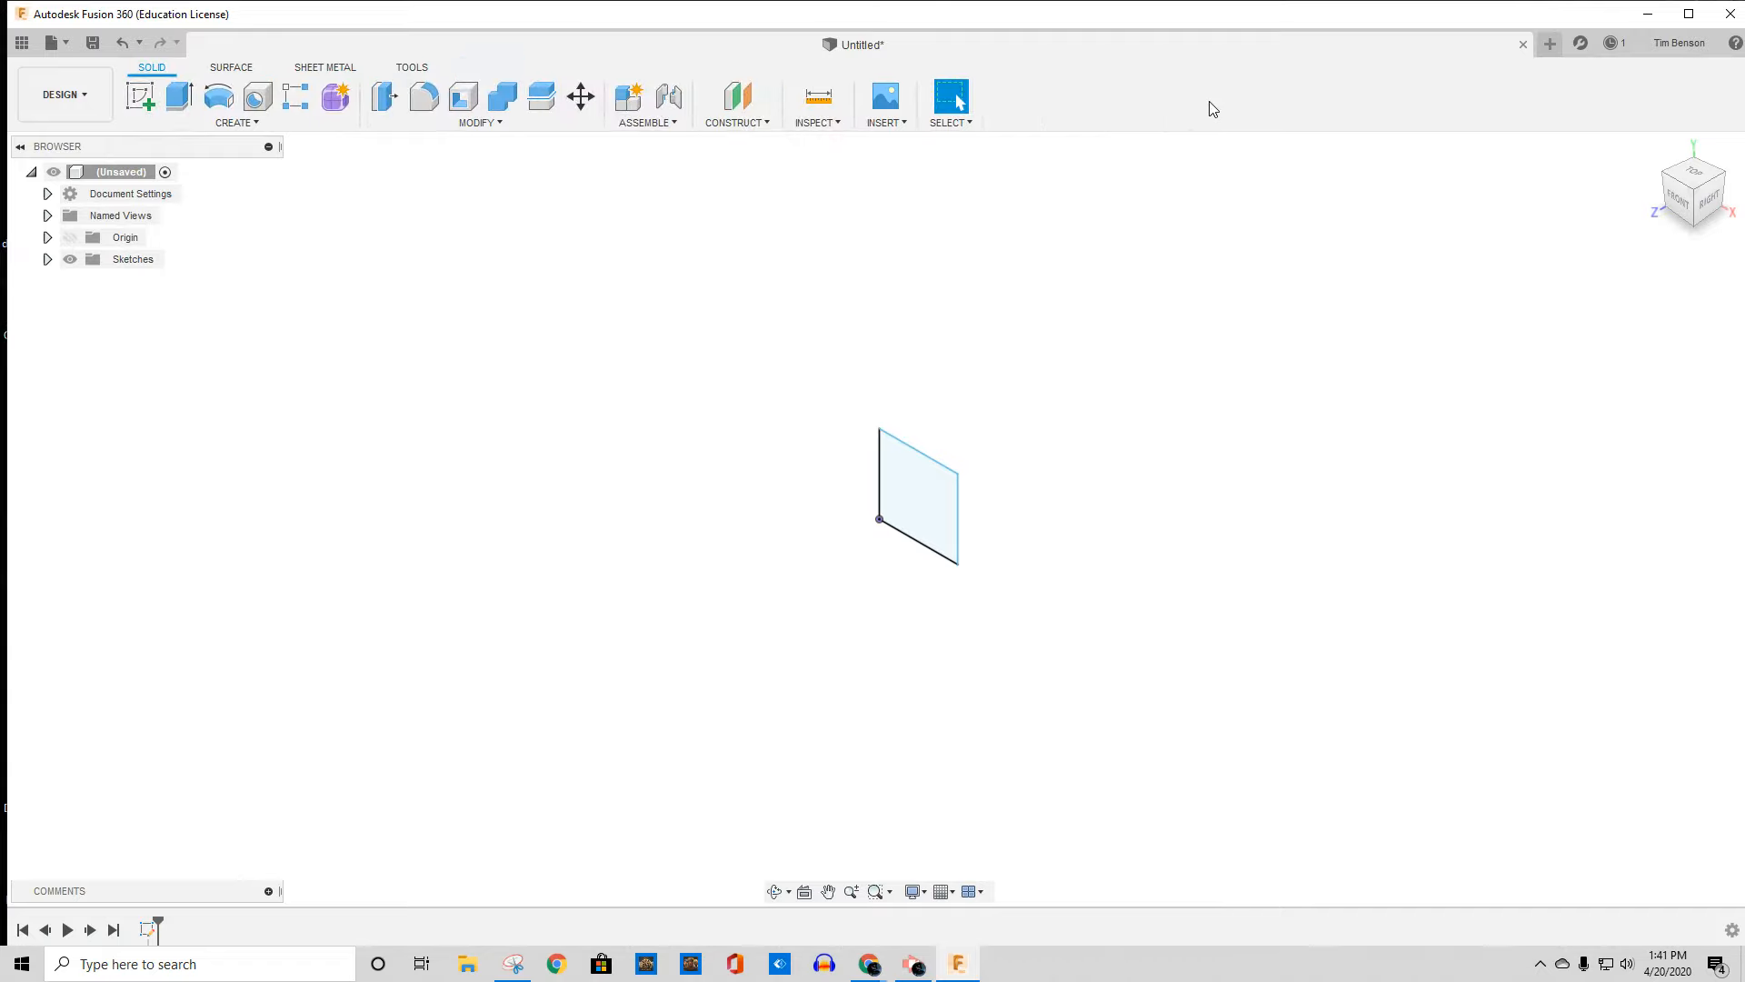
Step: Extrude the square profile 1 in to one side as a new body
click(187, 102)
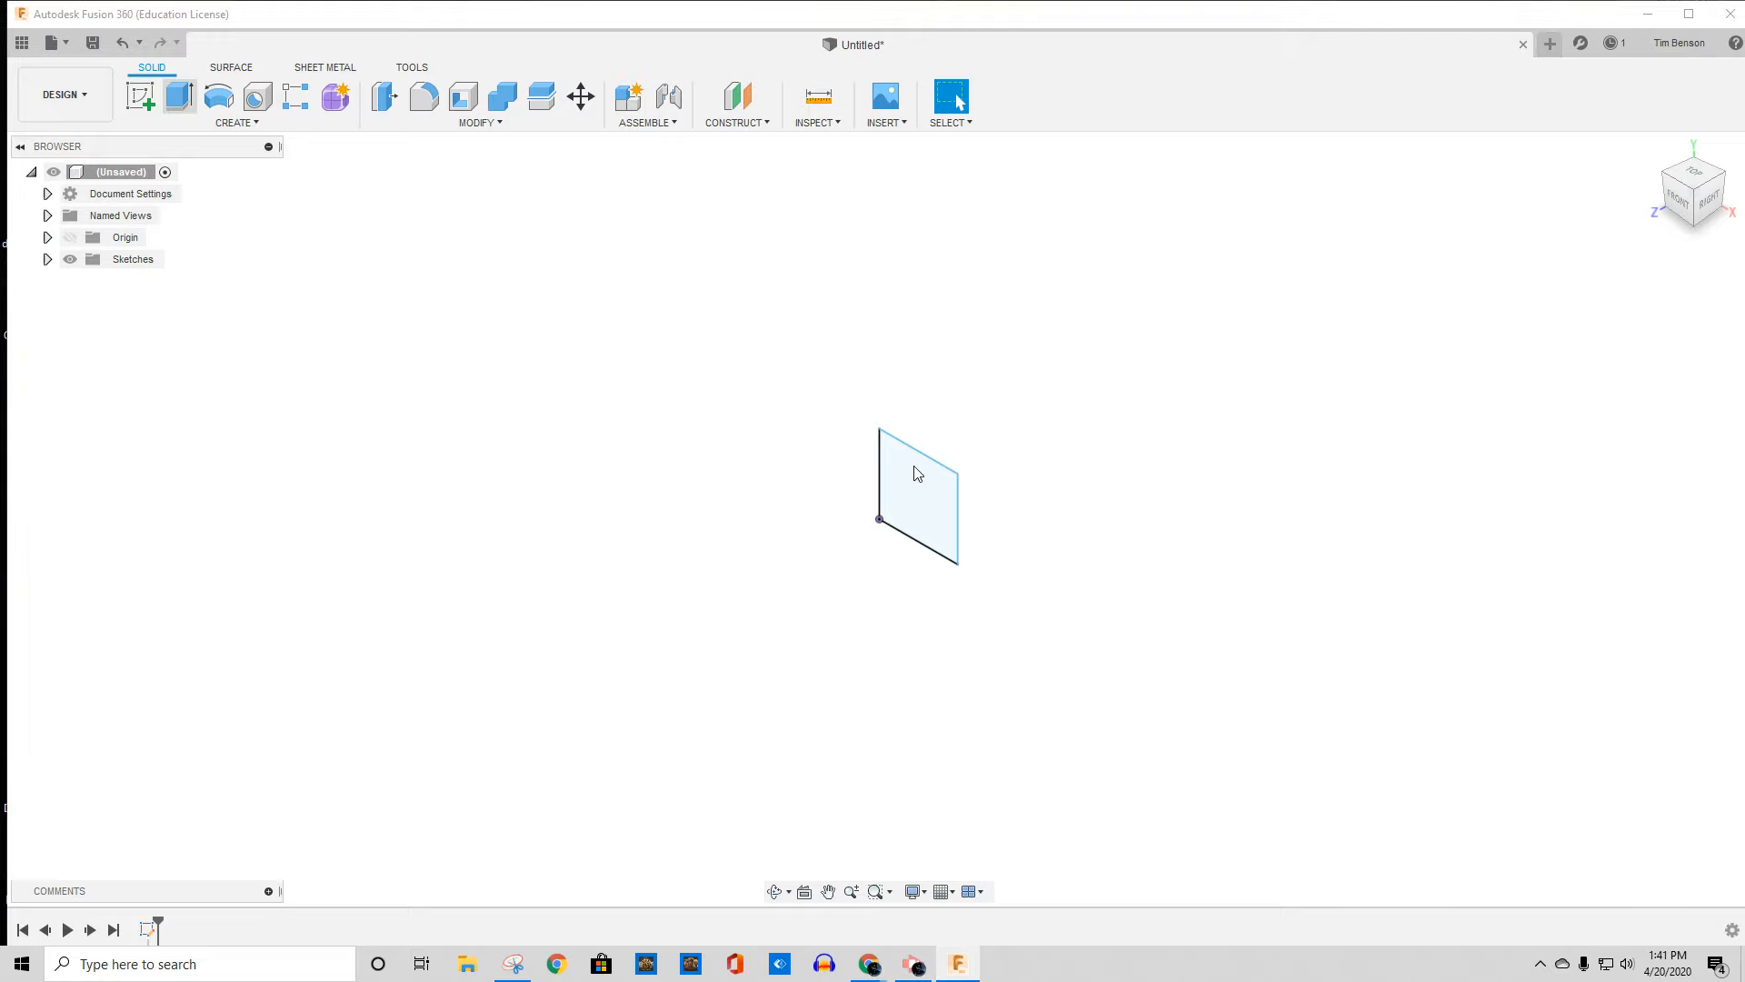
click(936, 468)
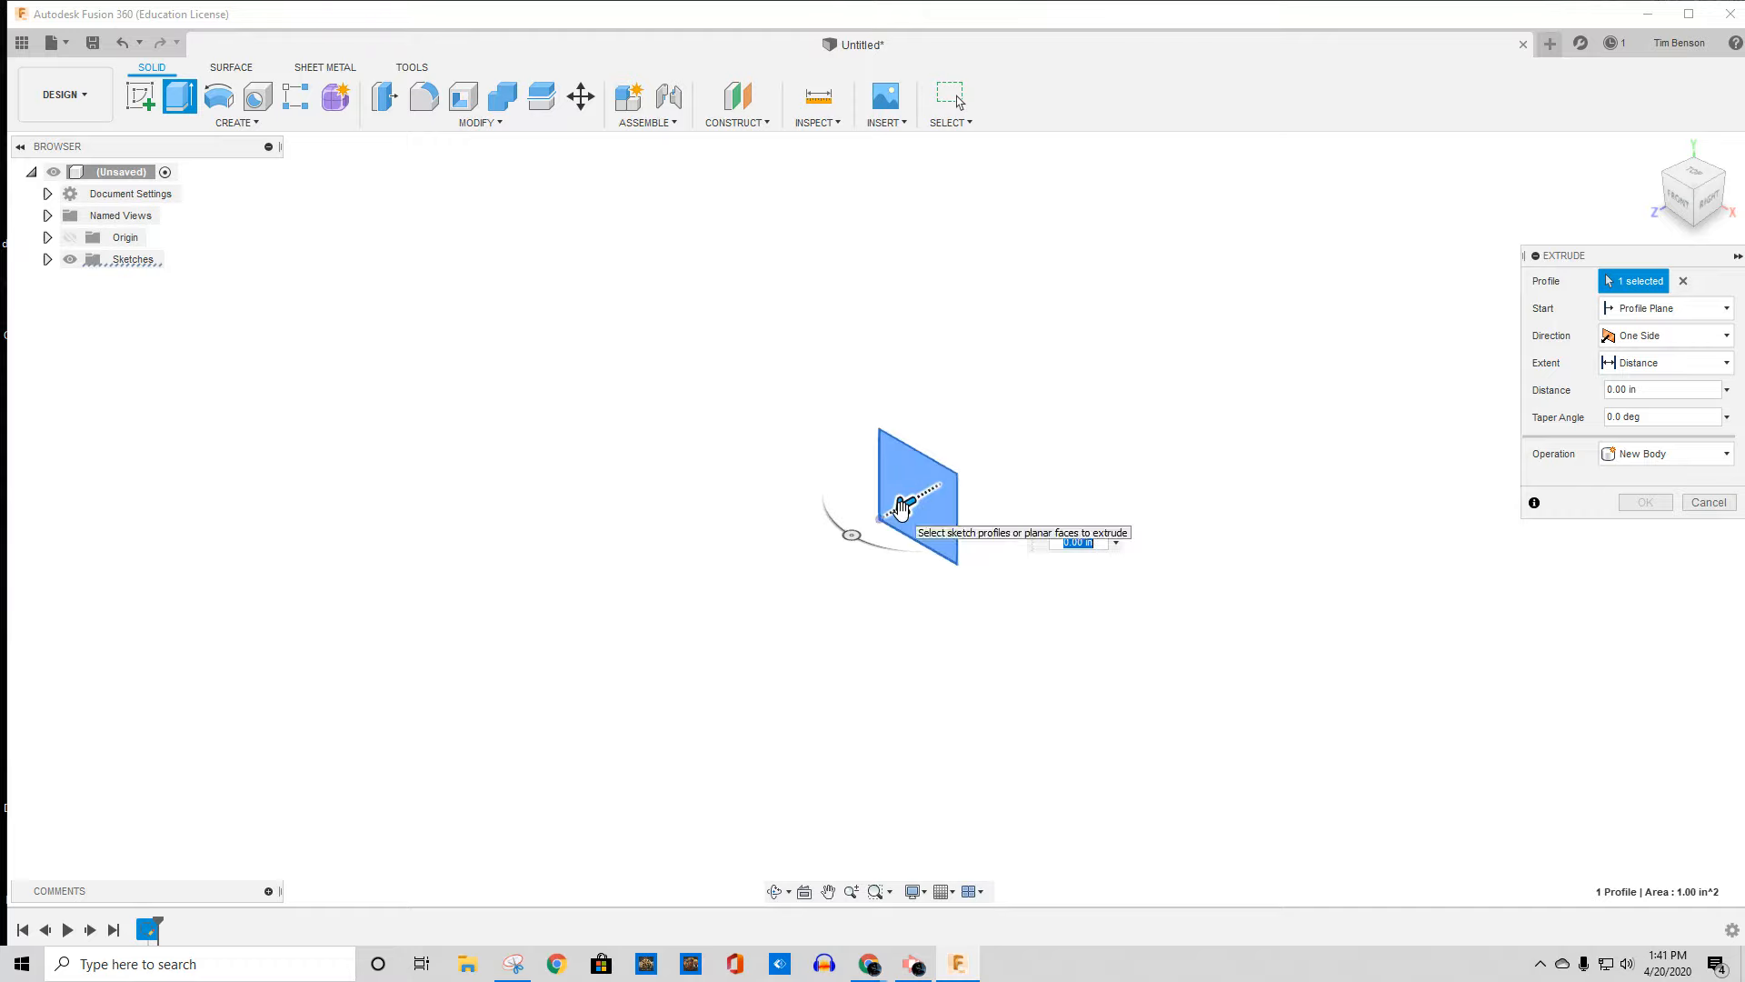
text(1)
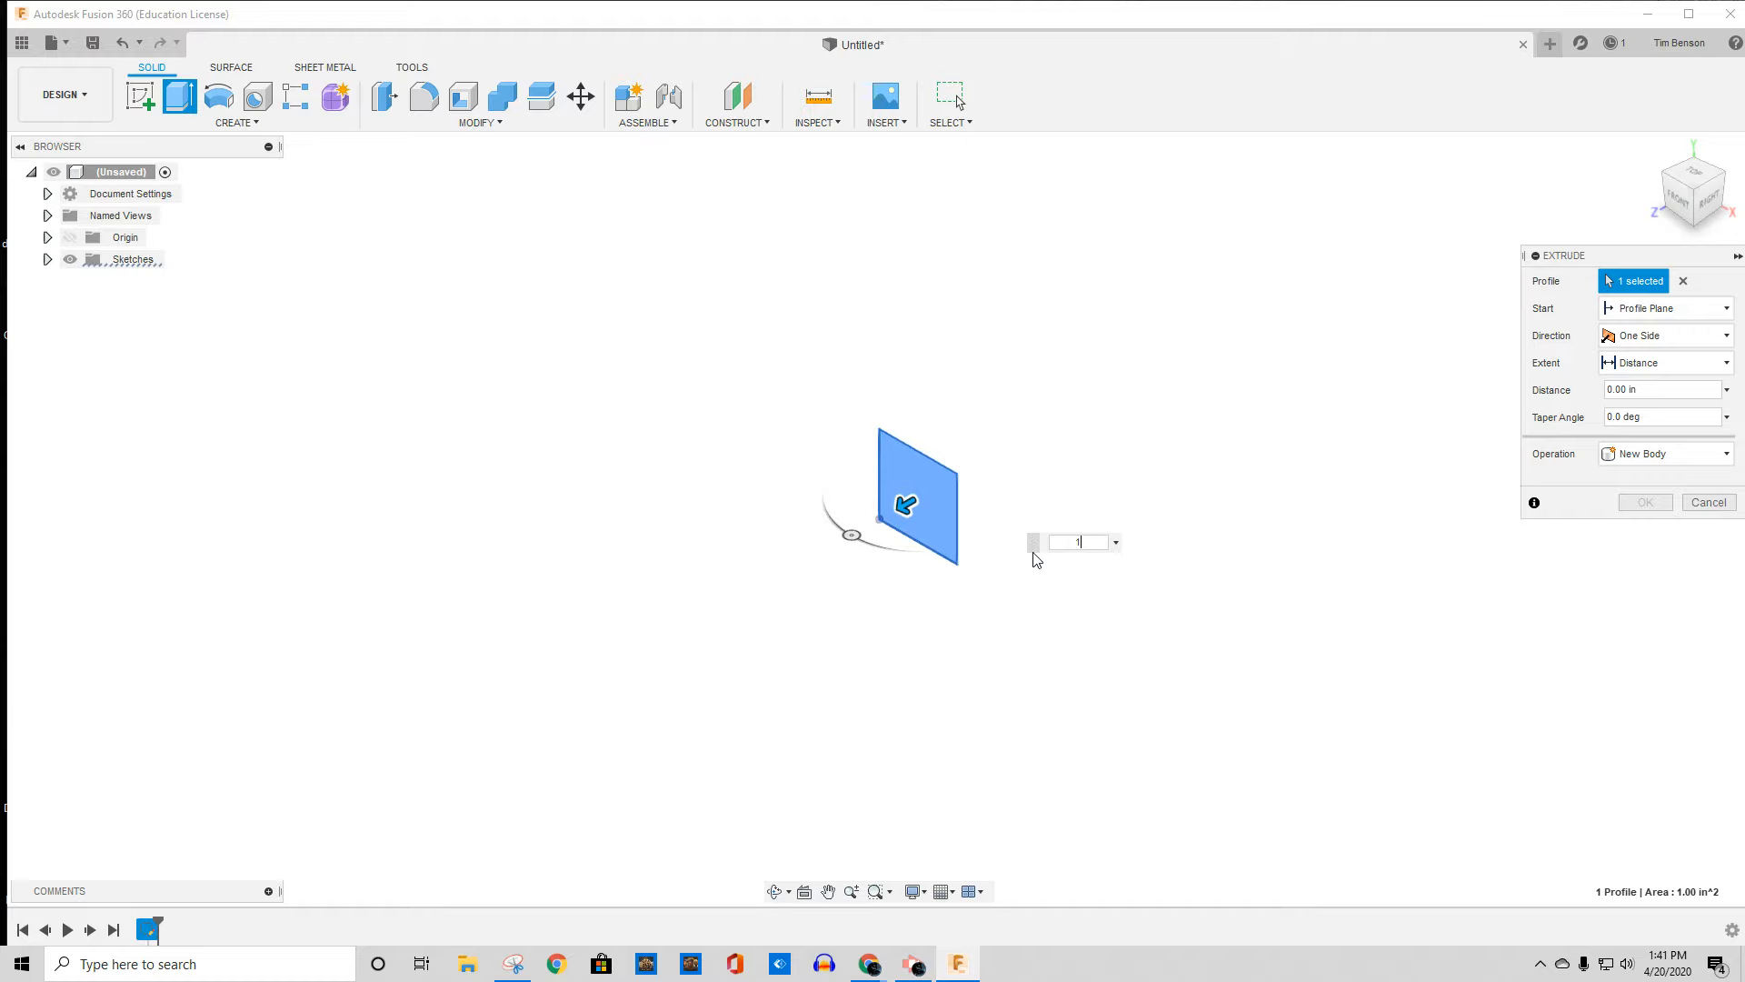
key(Return)
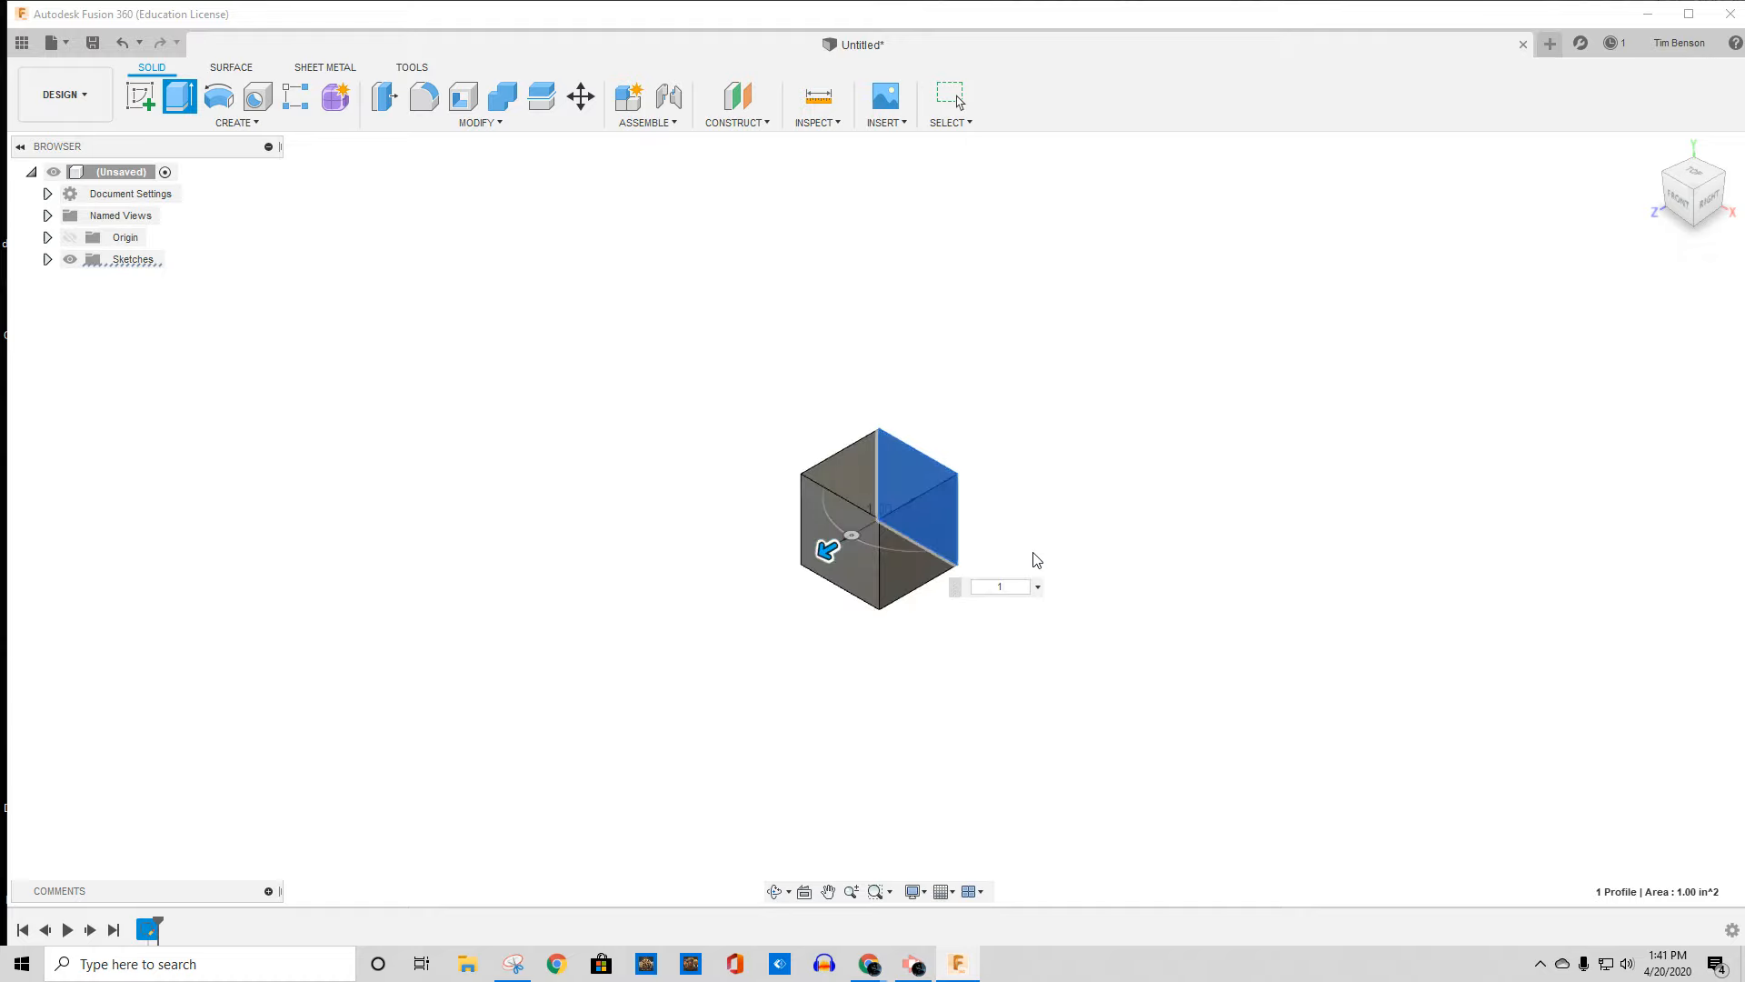
key(Return)
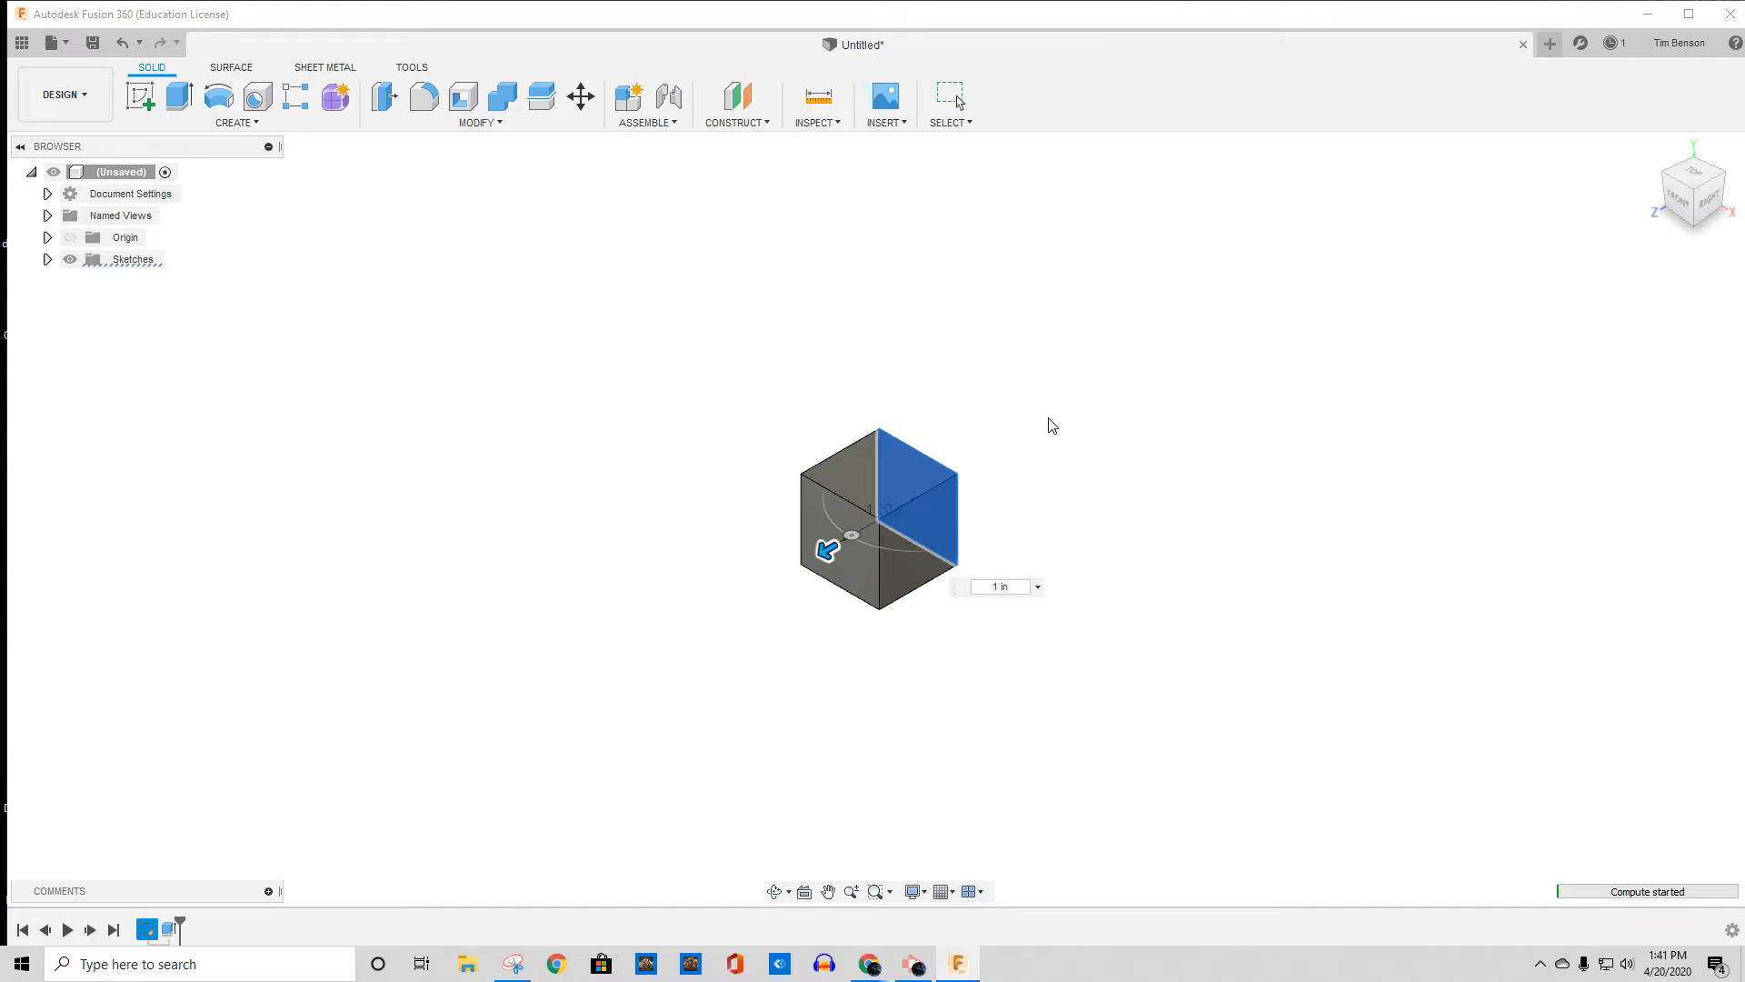
scroll(1009, 429, up, 5)
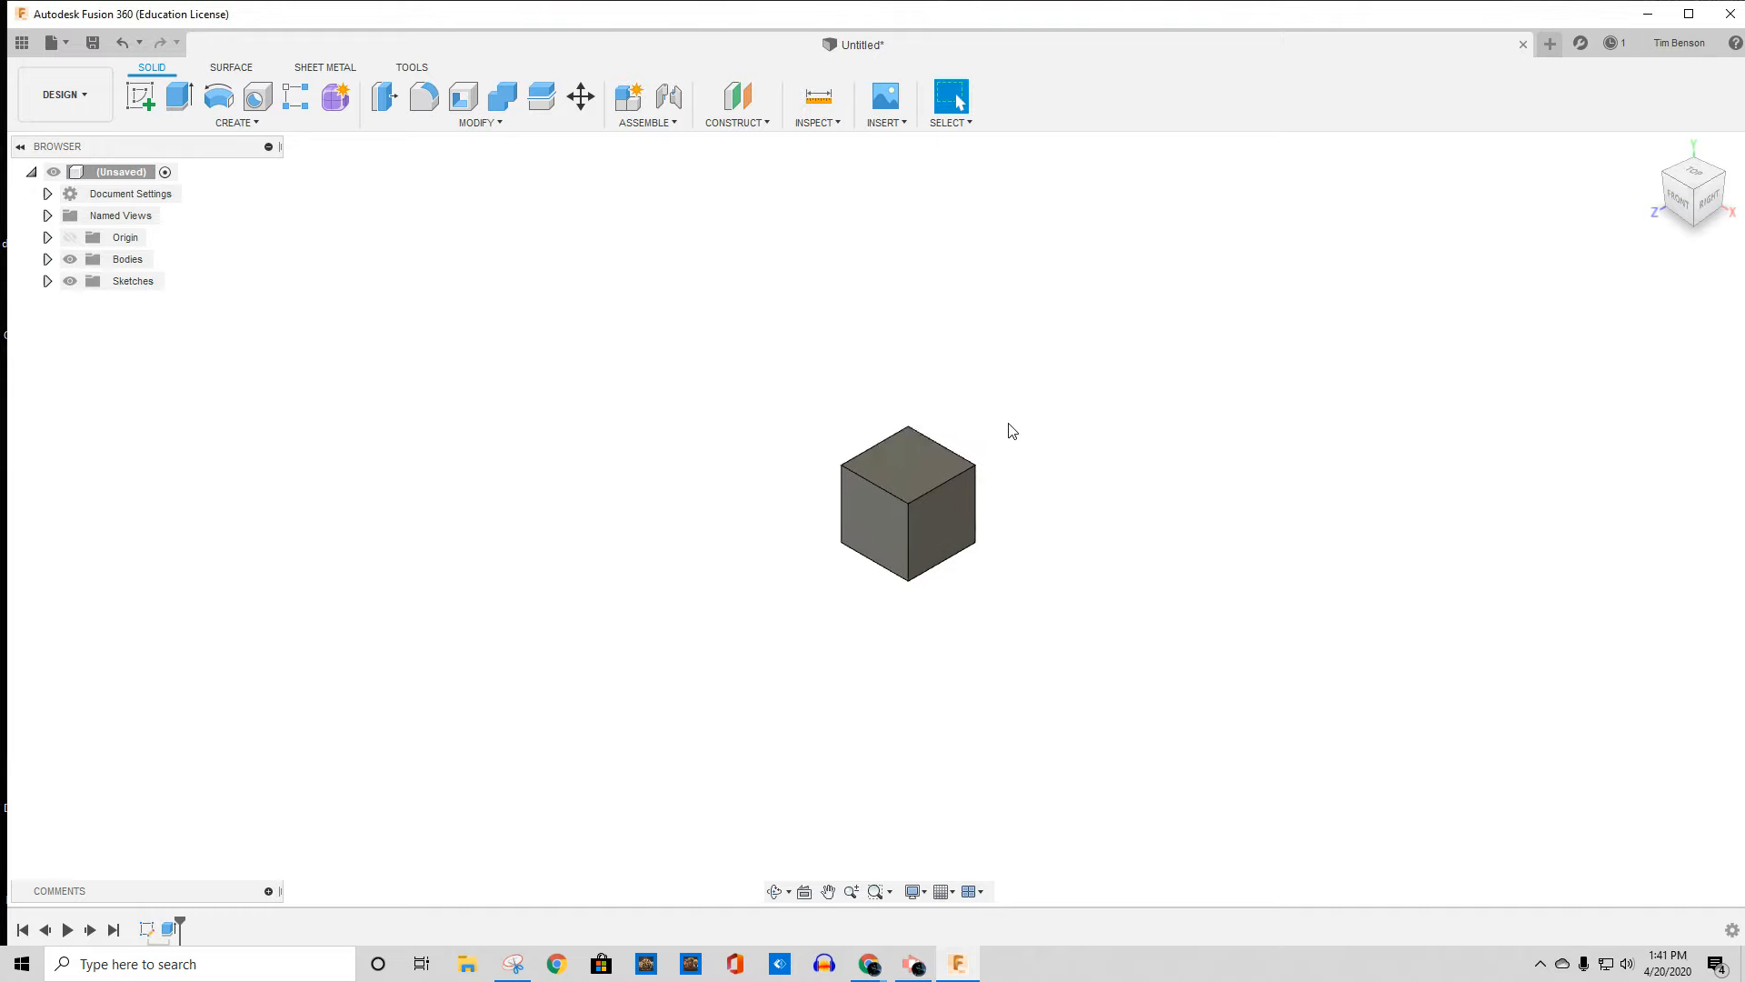
scroll(1009, 428, up, 2)
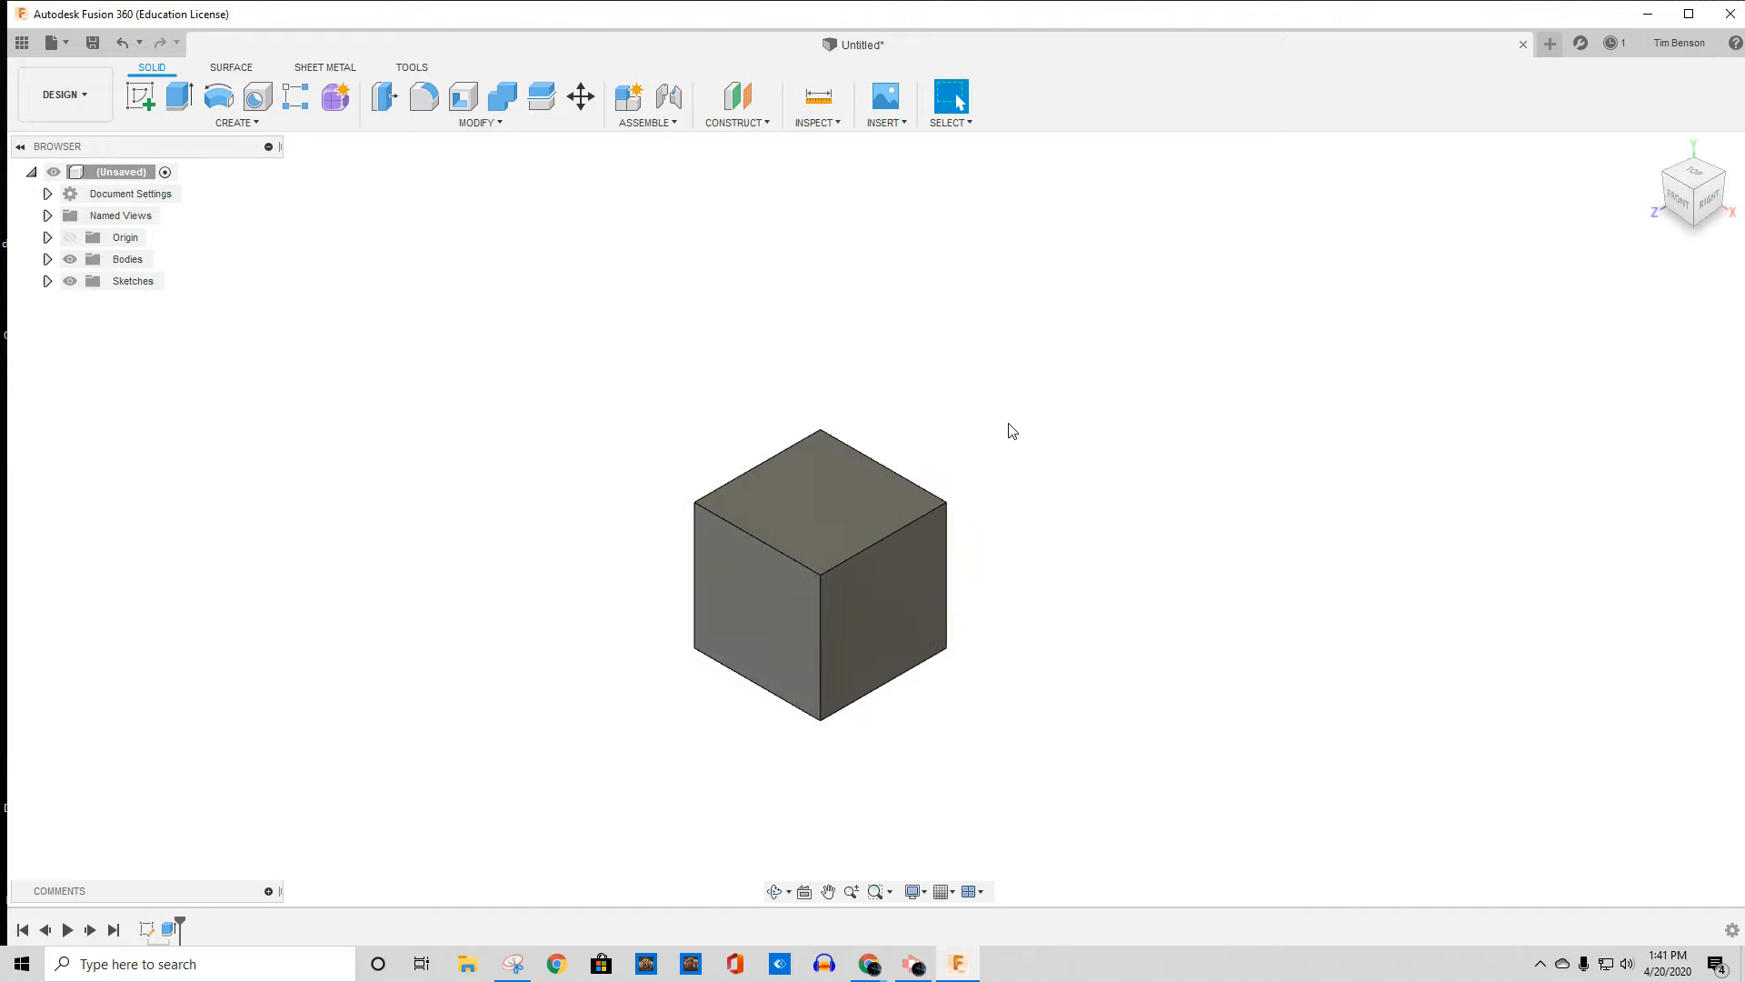
middle_drag(904, 477, 1033, 389)
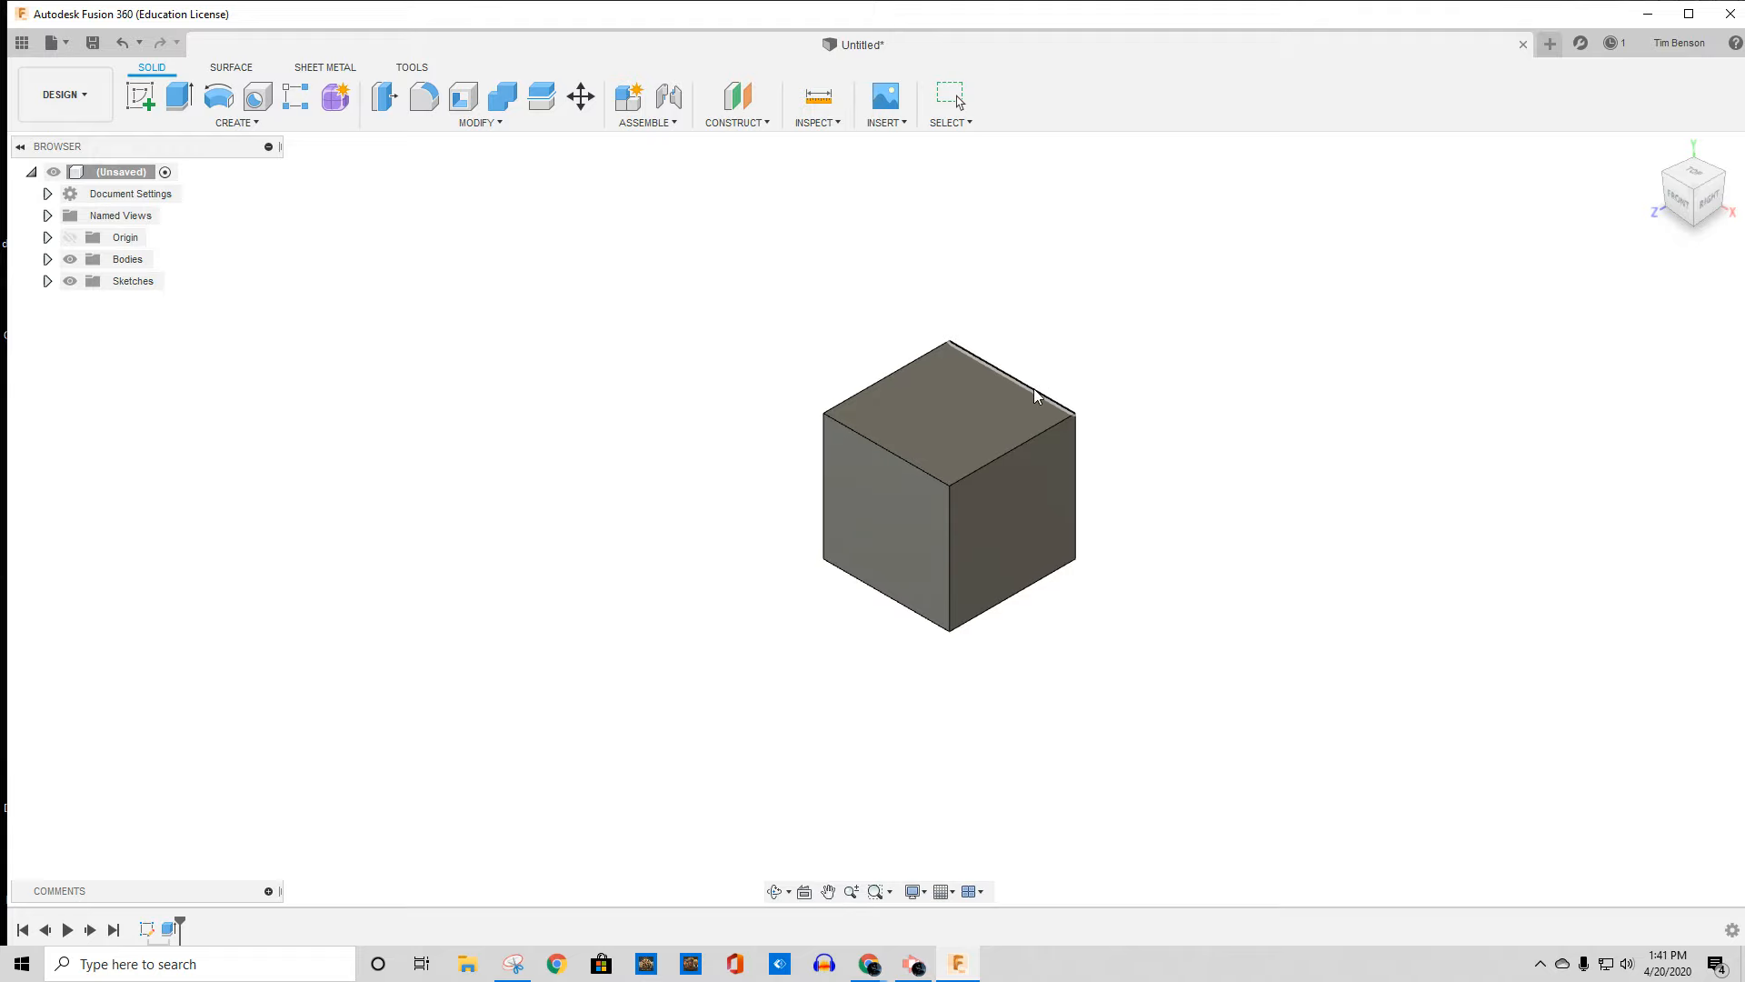
scroll(1081, 354, up, 1)
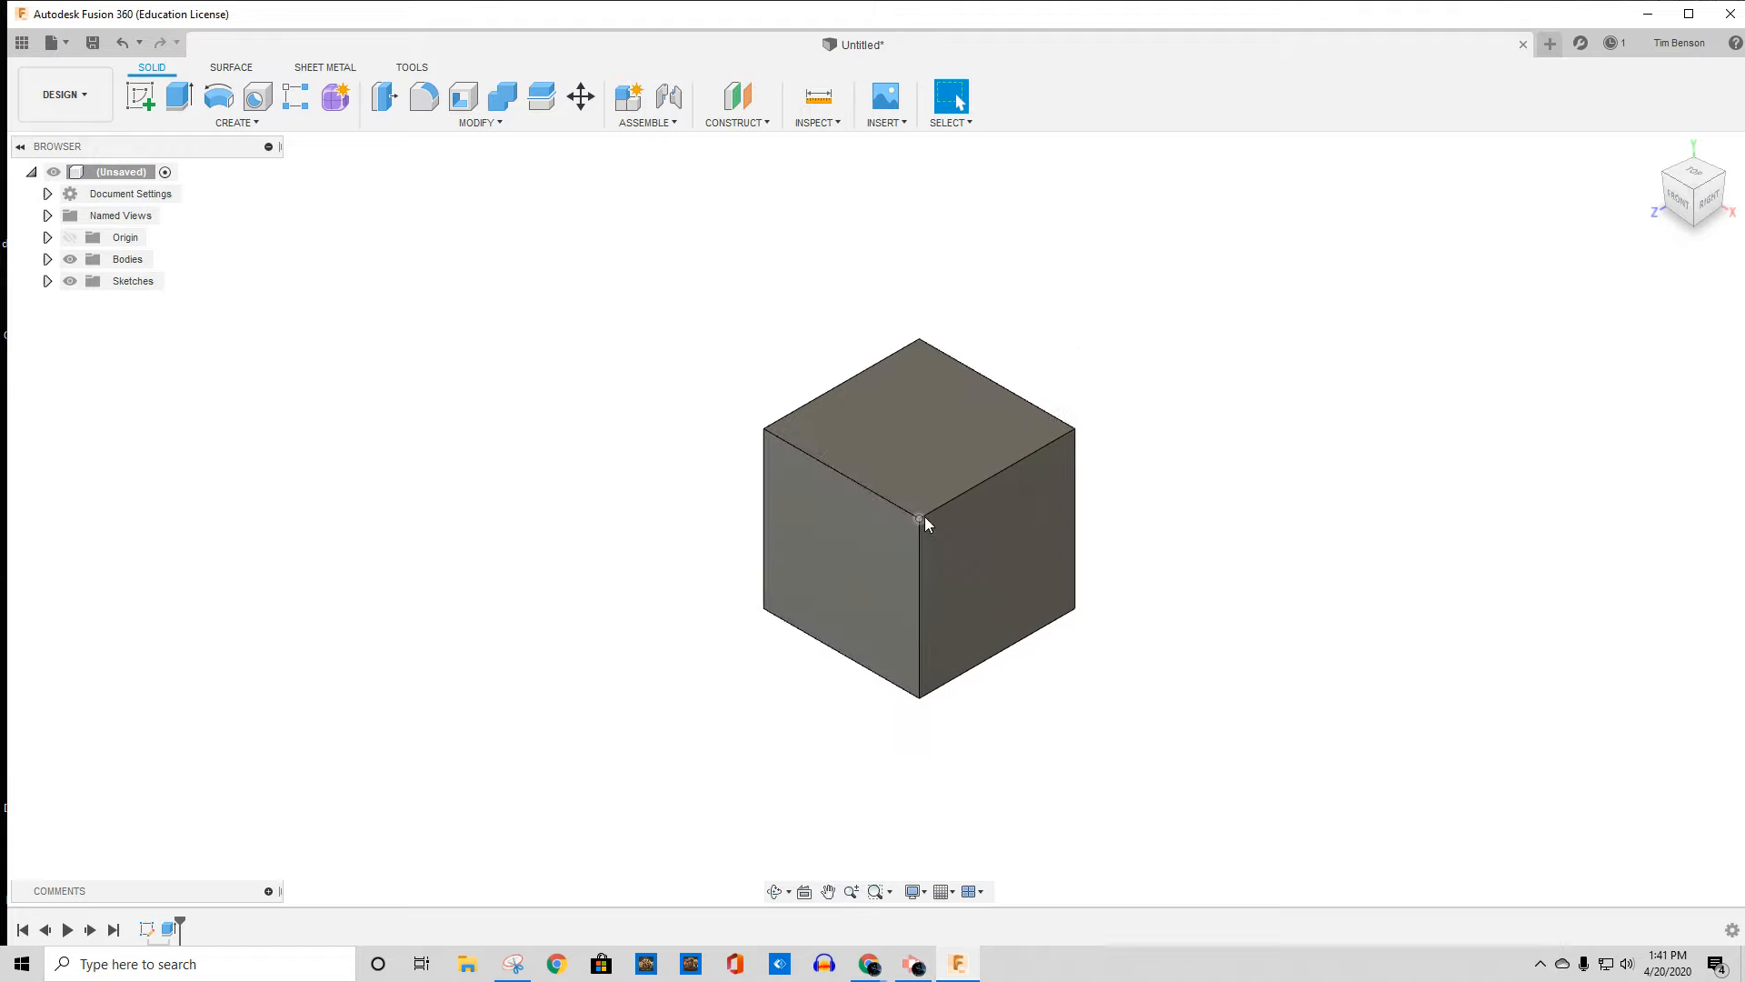
scroll(924, 517, up, 1)
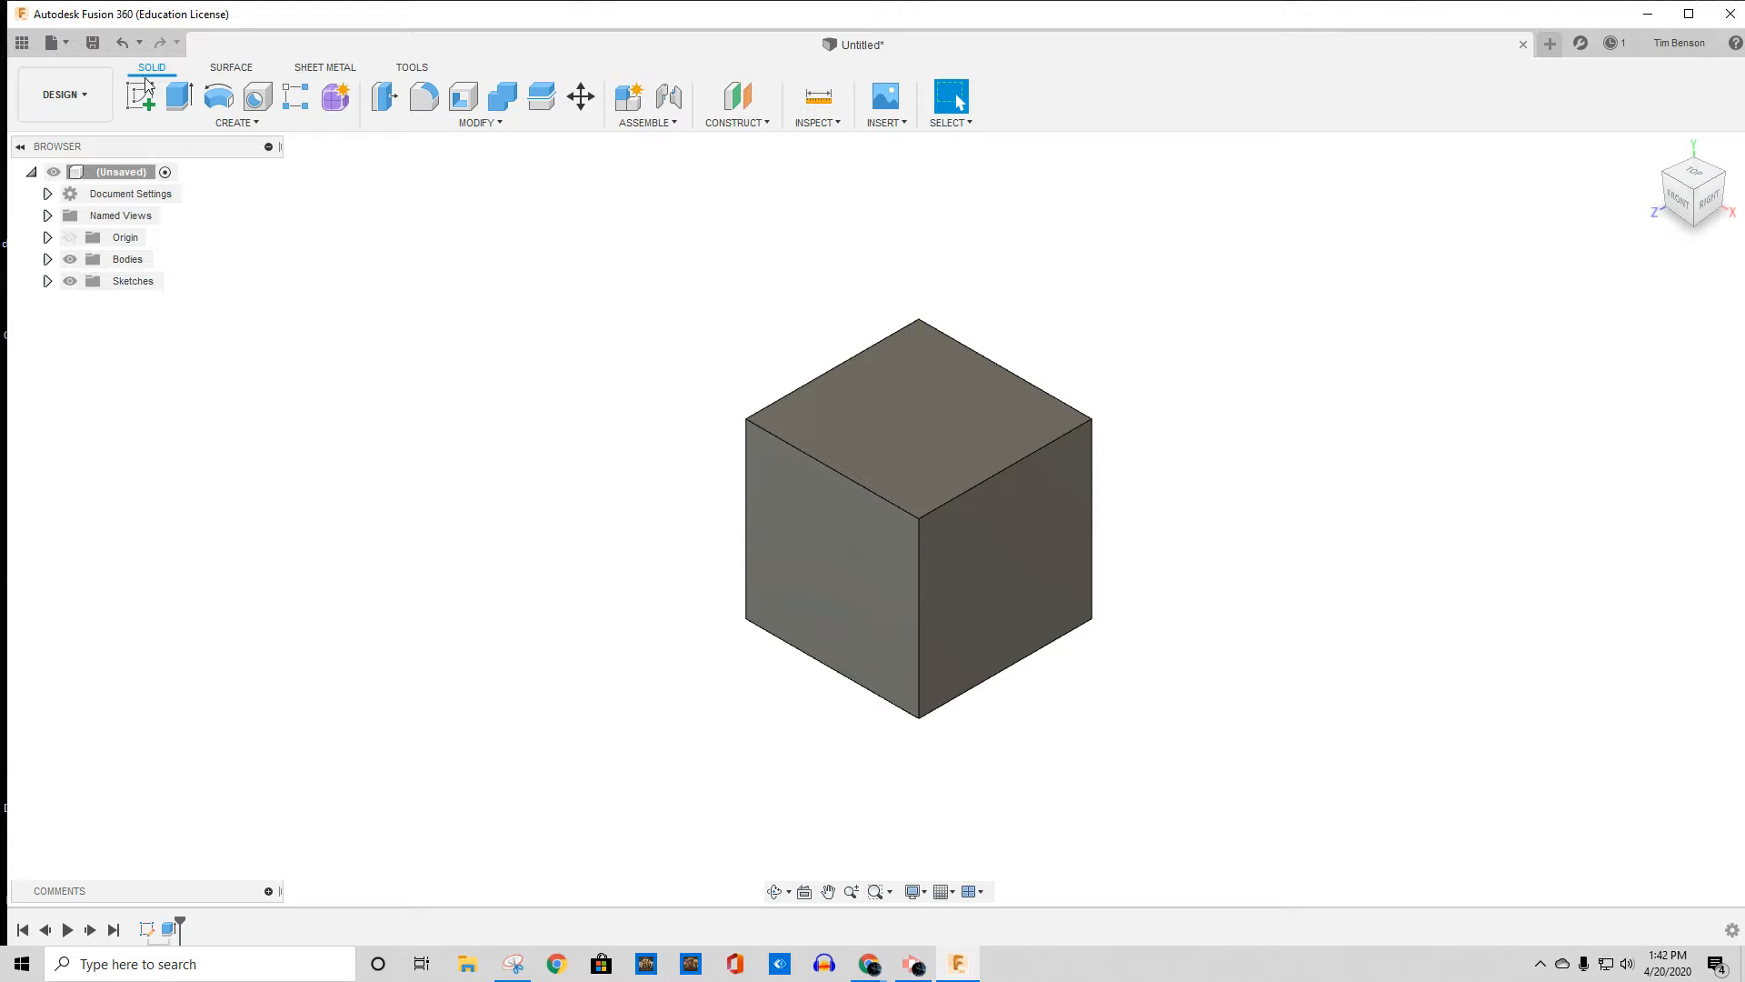
Step: Save the design as Example Cube in My First Project
click(92, 44)
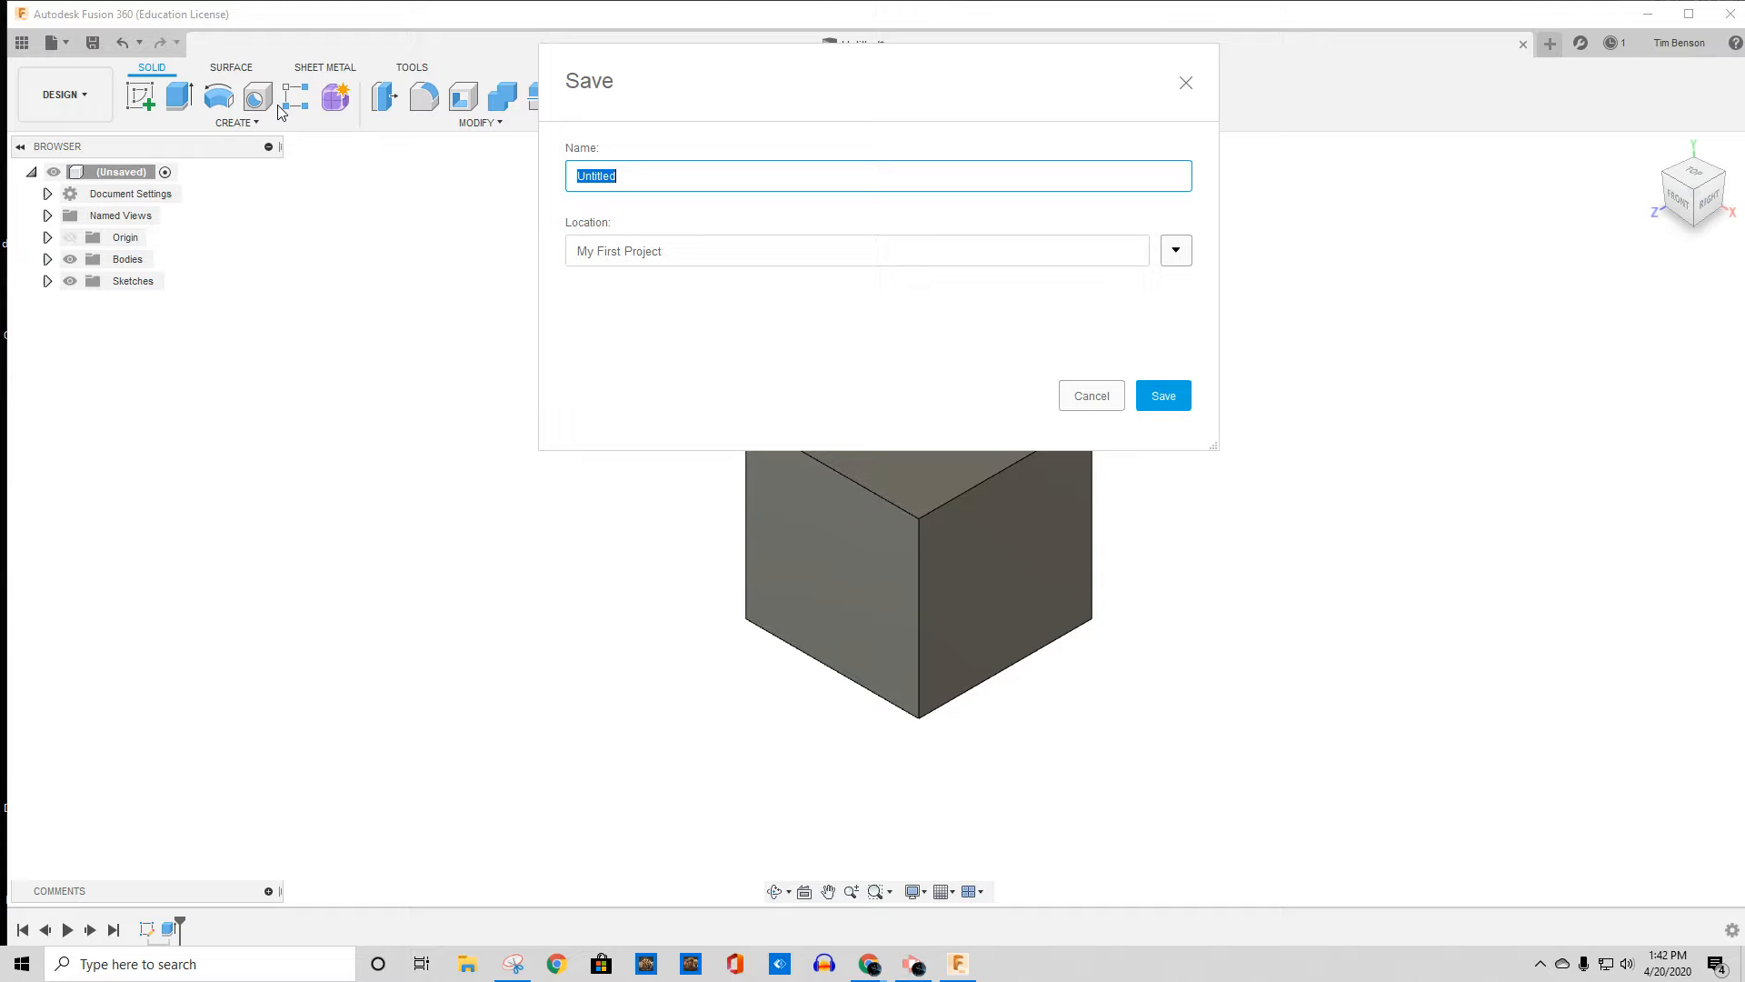
text(Example Cube)
click(1178, 257)
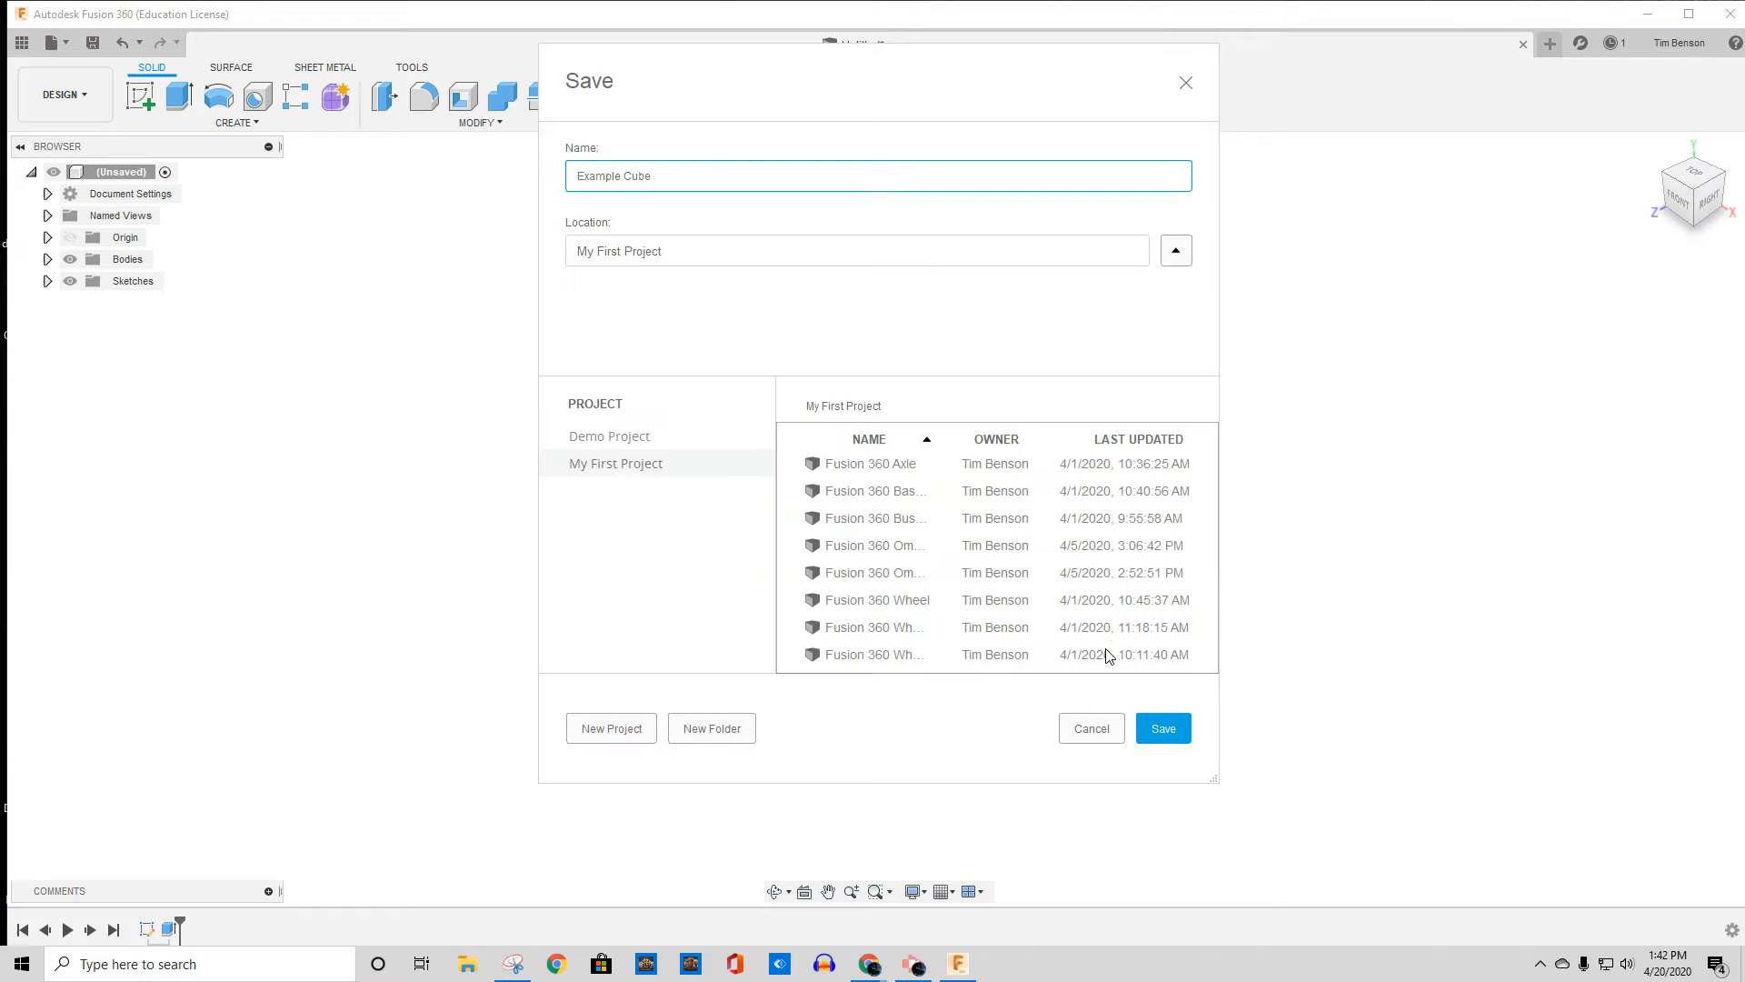
click(1159, 726)
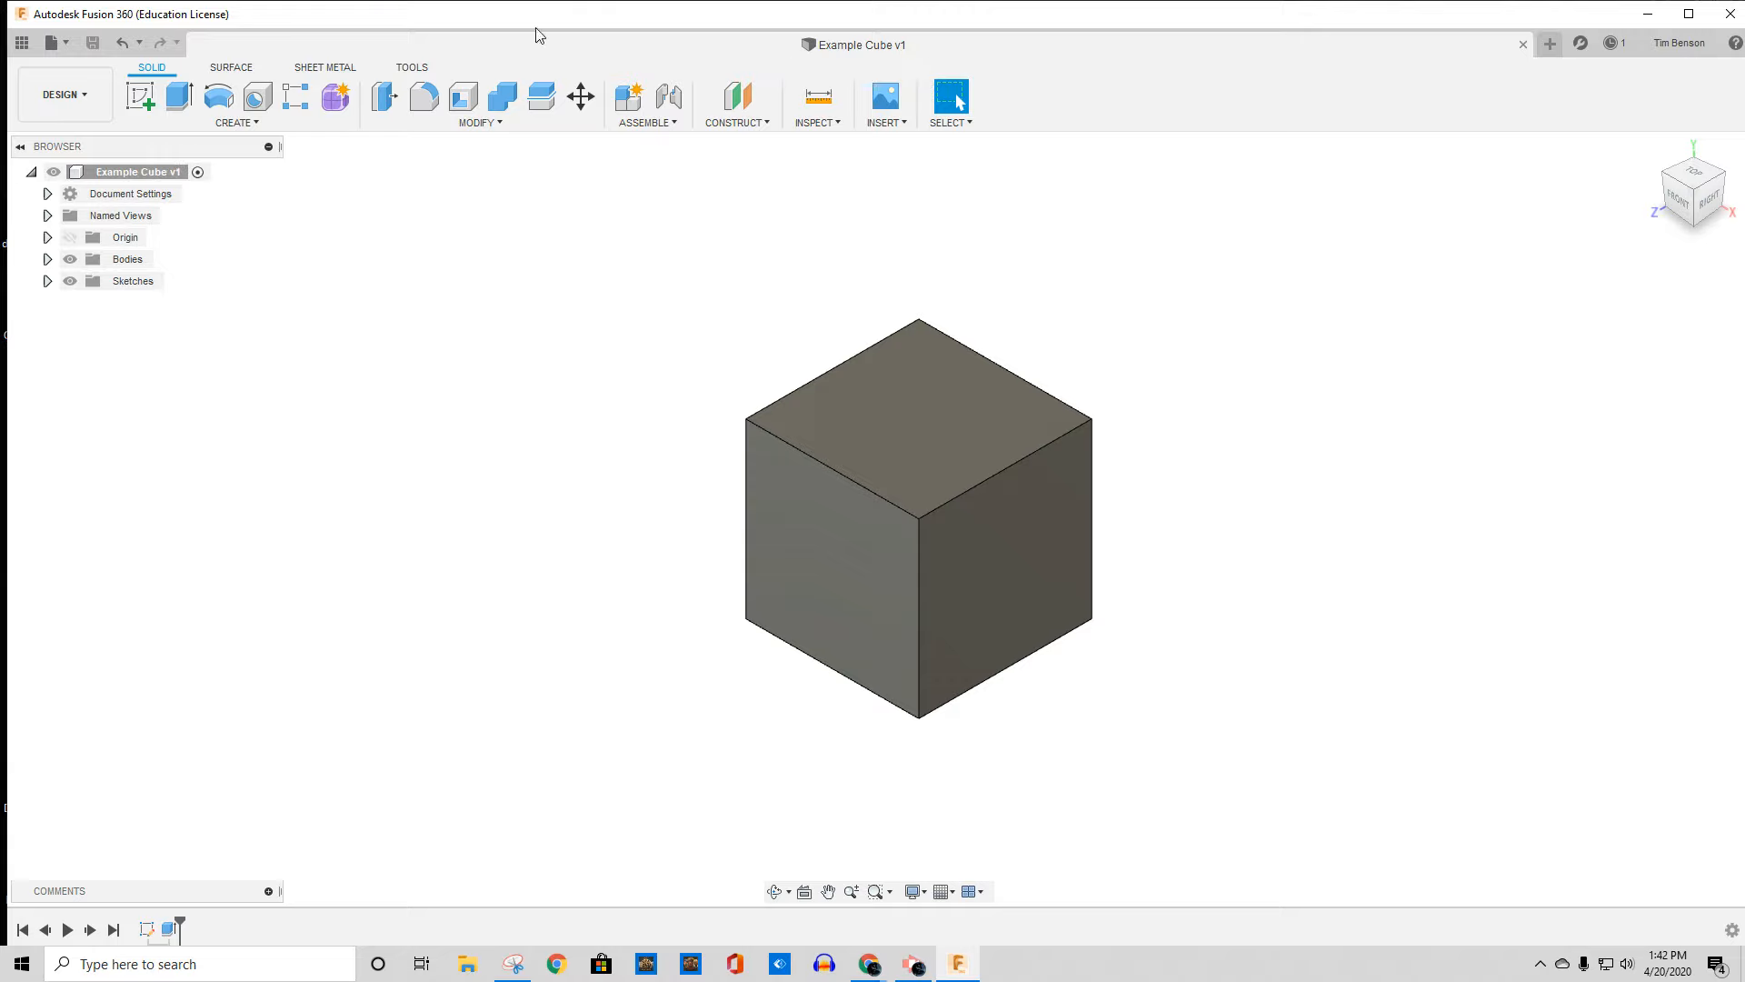
Step: Examine the project's saved files and the version histories of Fusion 360 Omens Blade and Fusion 360 Wheel Assembly
click(22, 43)
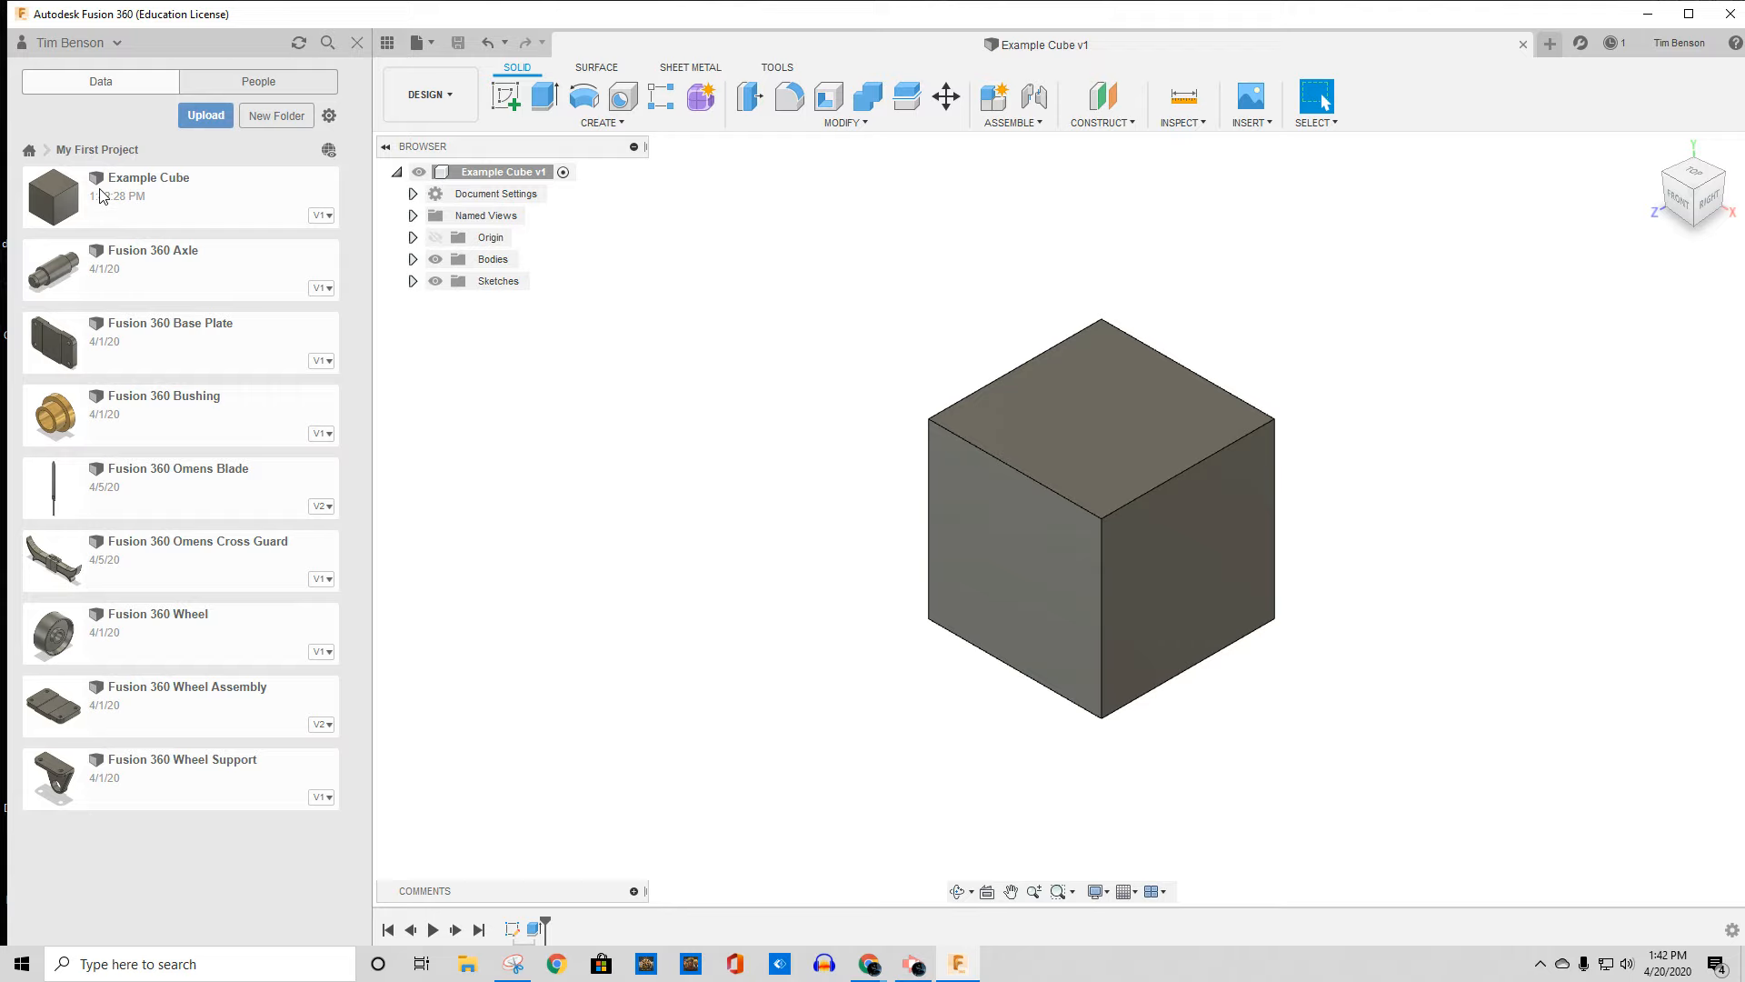
click(333, 506)
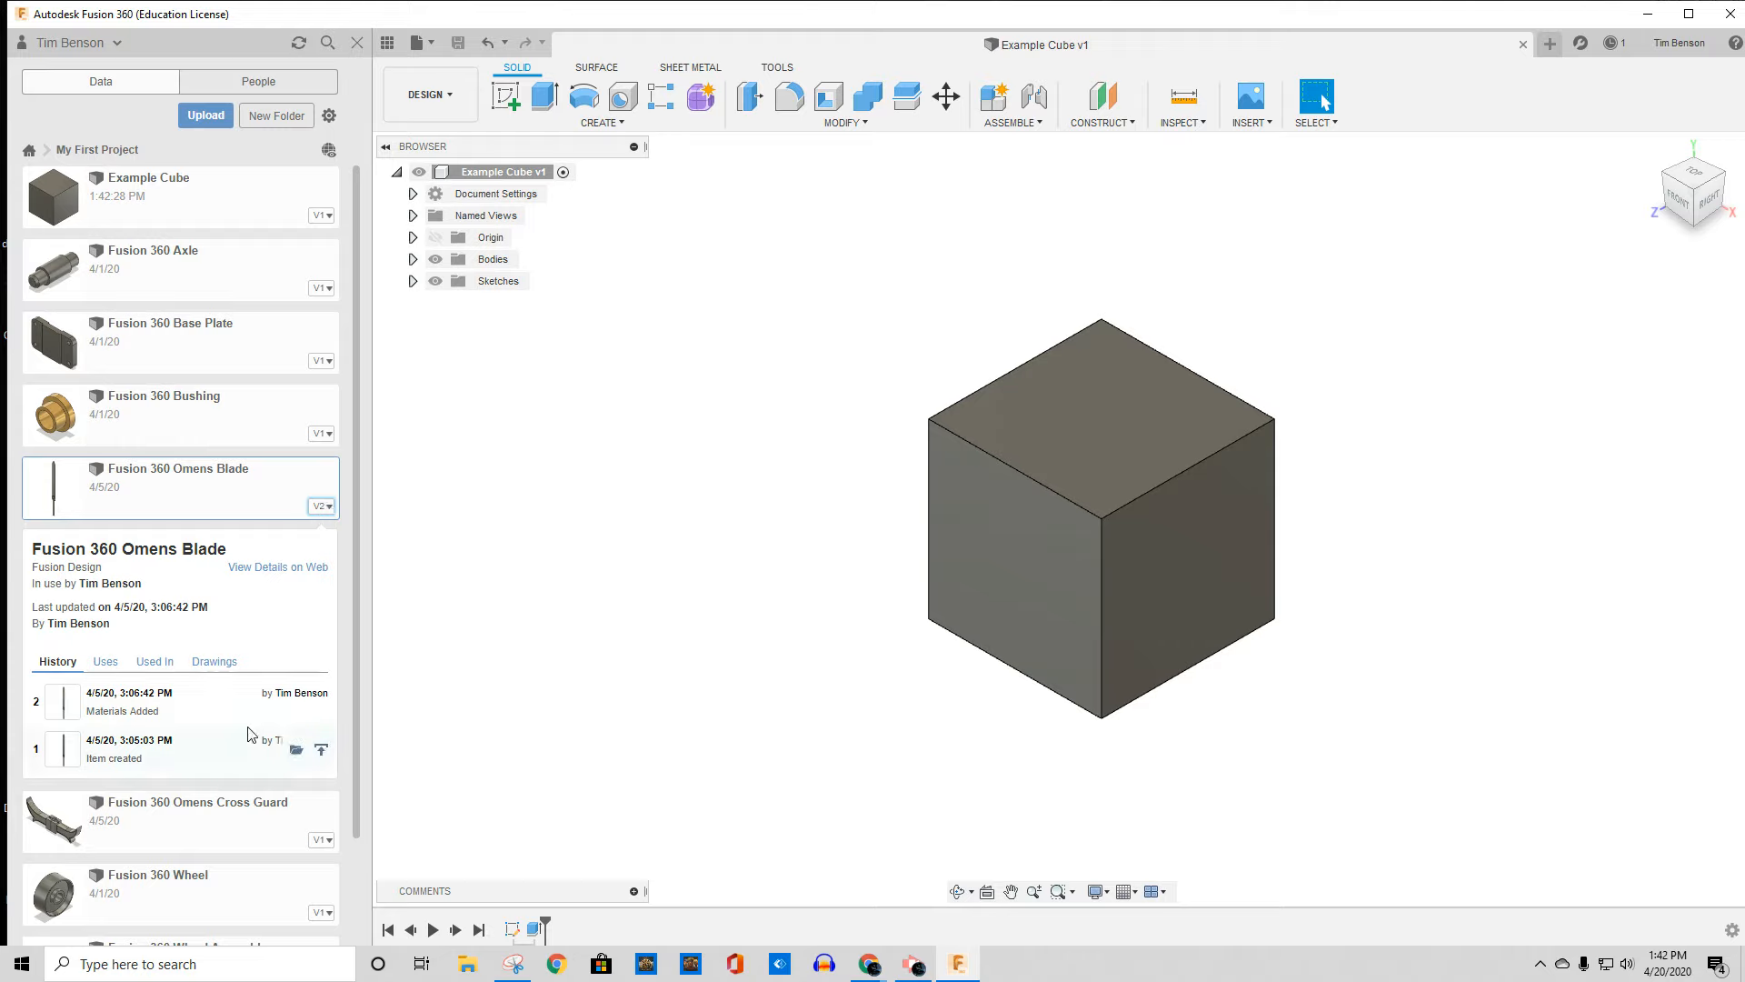
scroll(251, 735, down, 2)
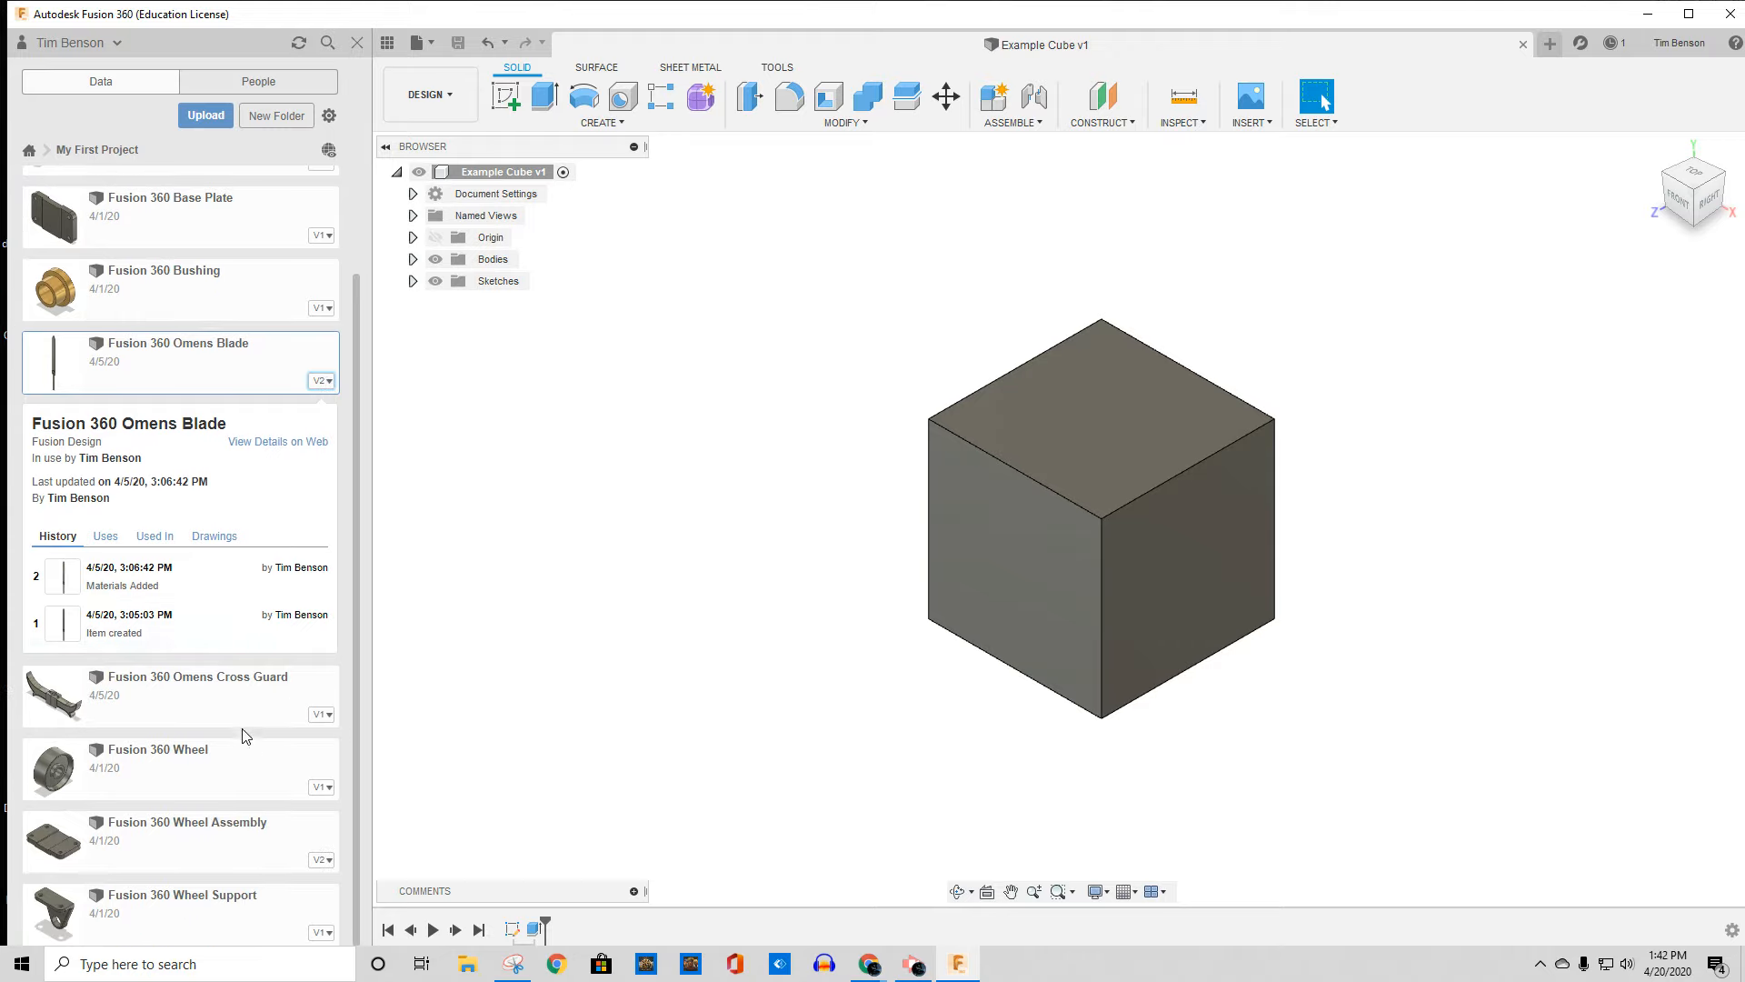
click(331, 863)
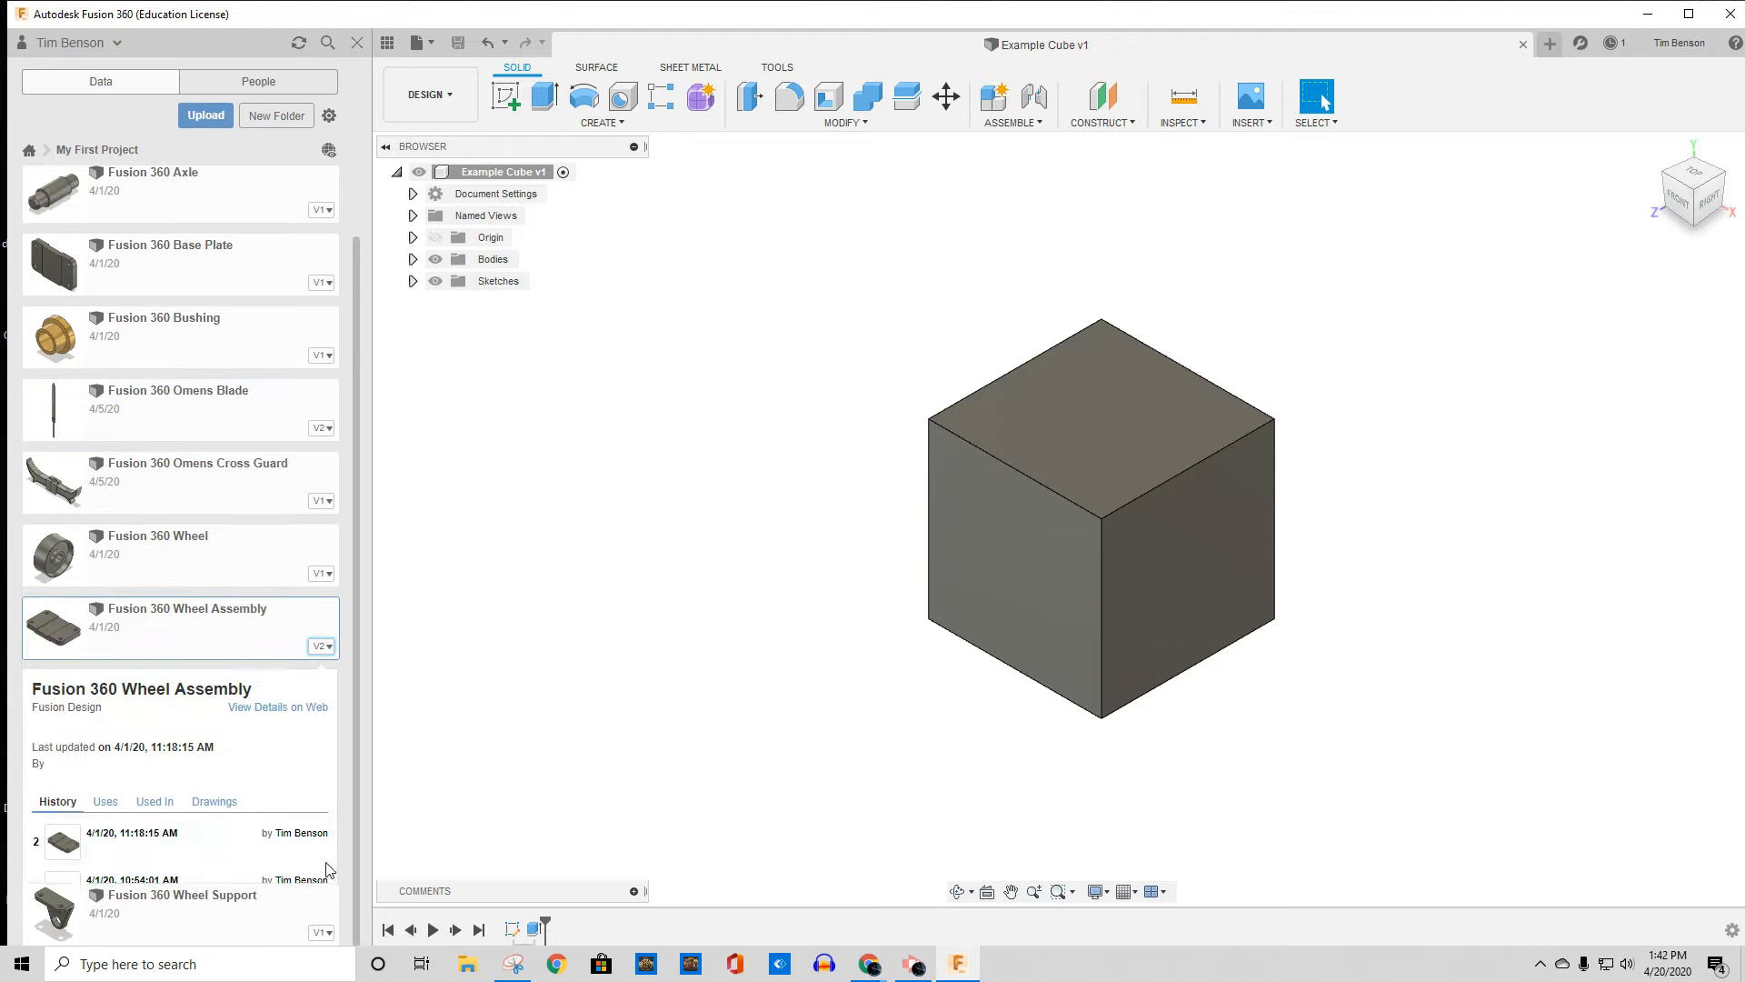
mouse_move(139, 836)
scroll(255, 183, up, 3)
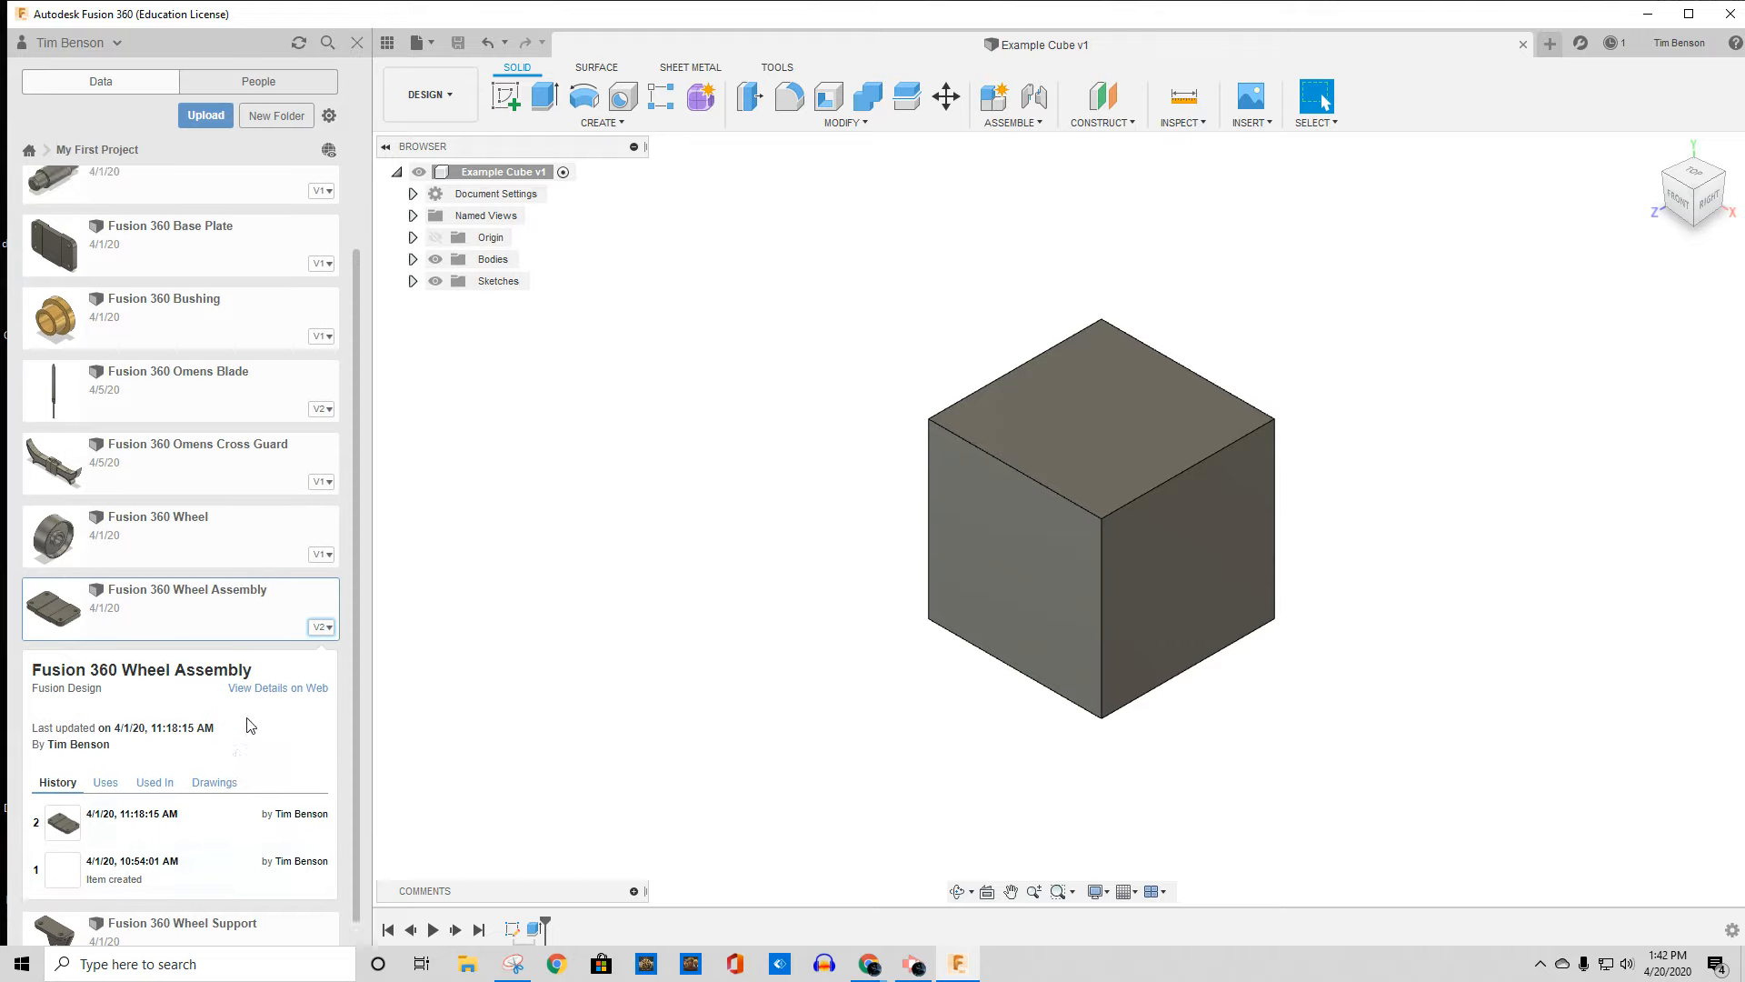
click(299, 42)
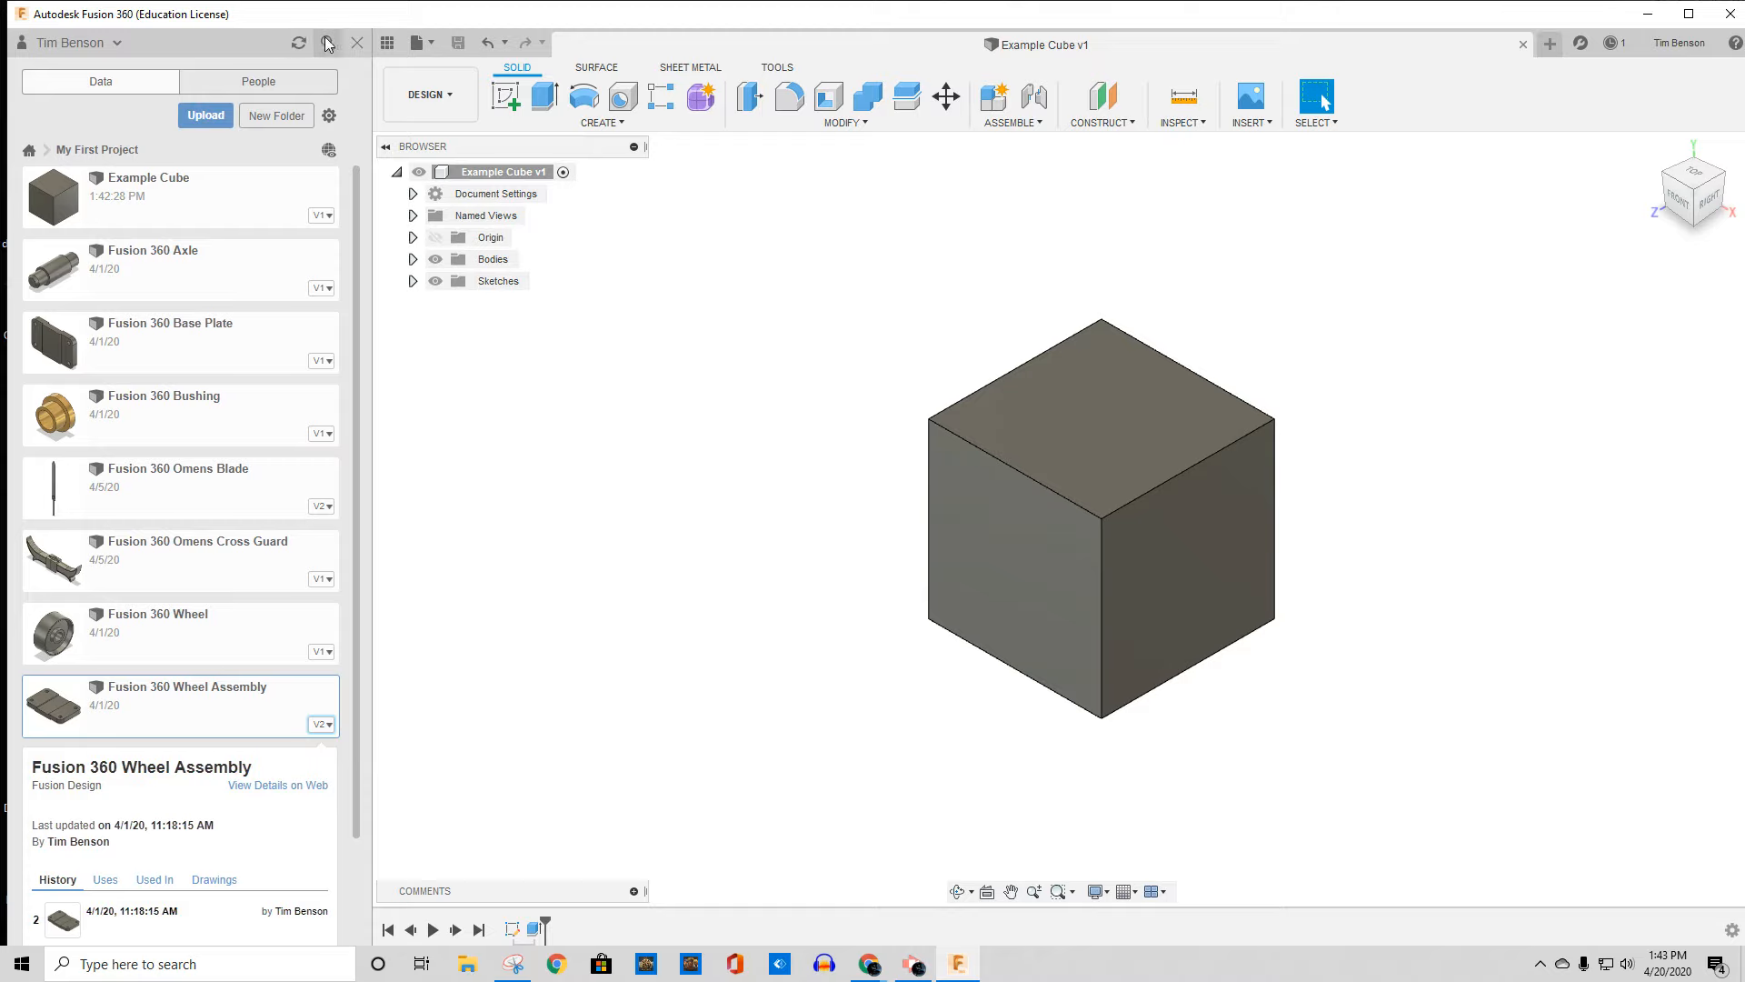
click(387, 42)
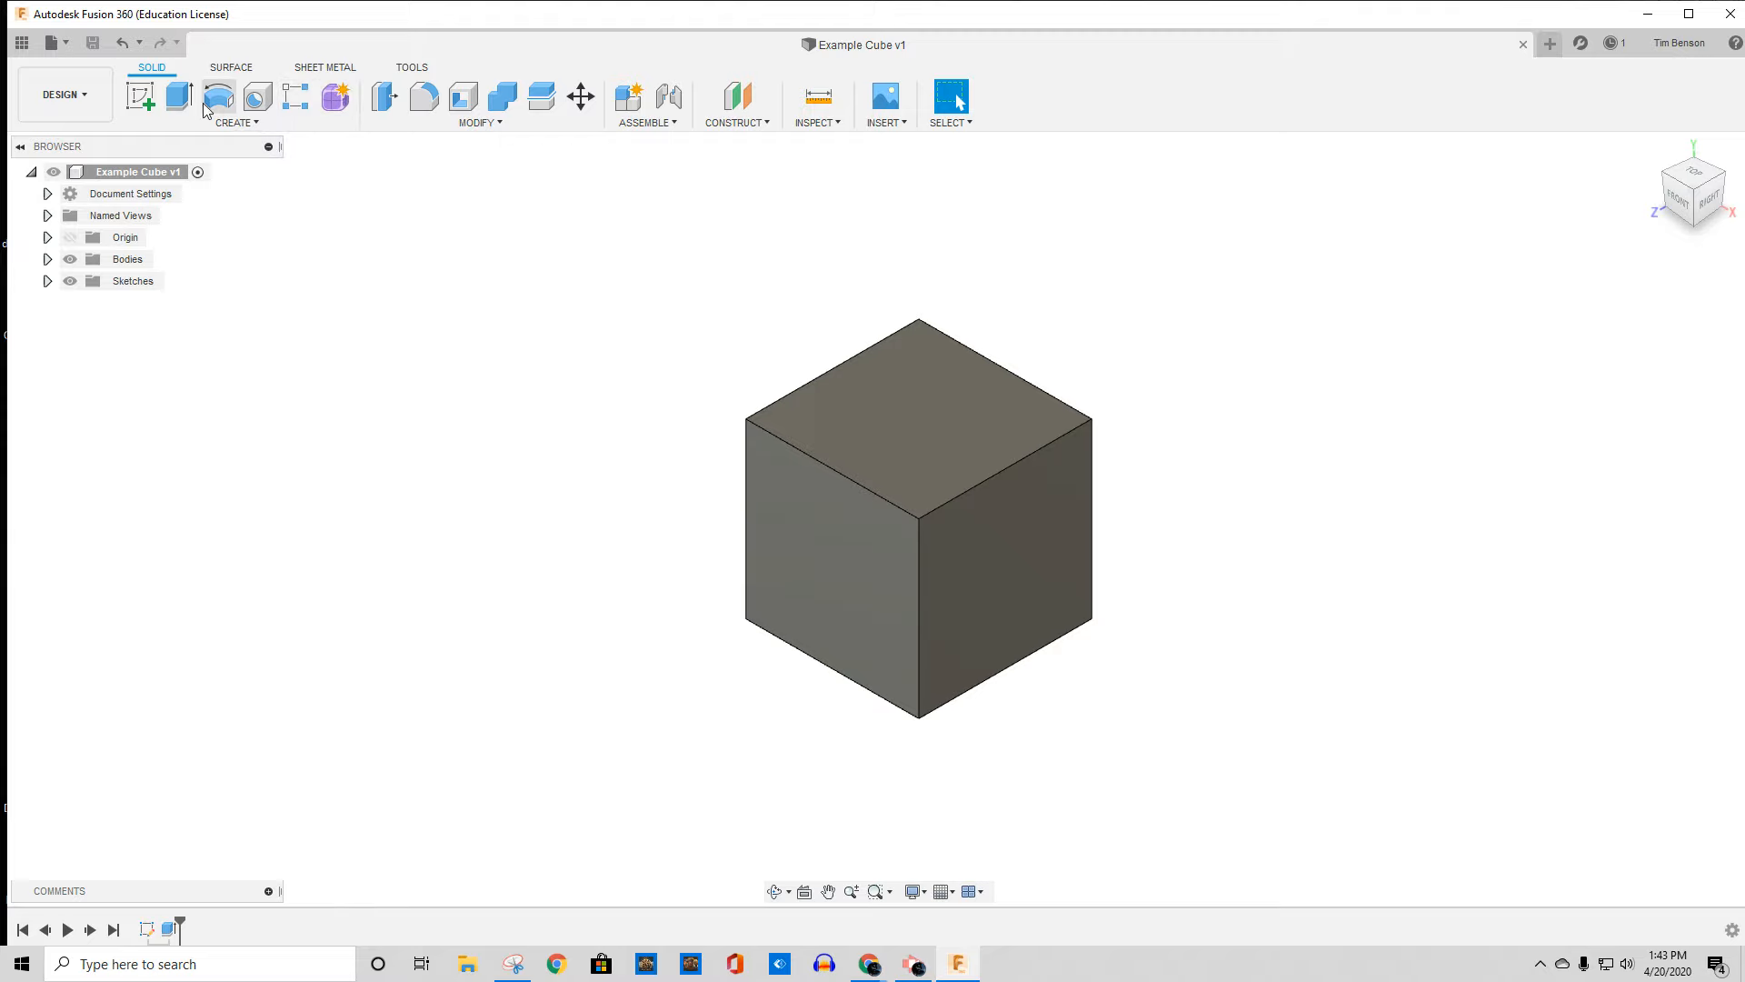
click(258, 126)
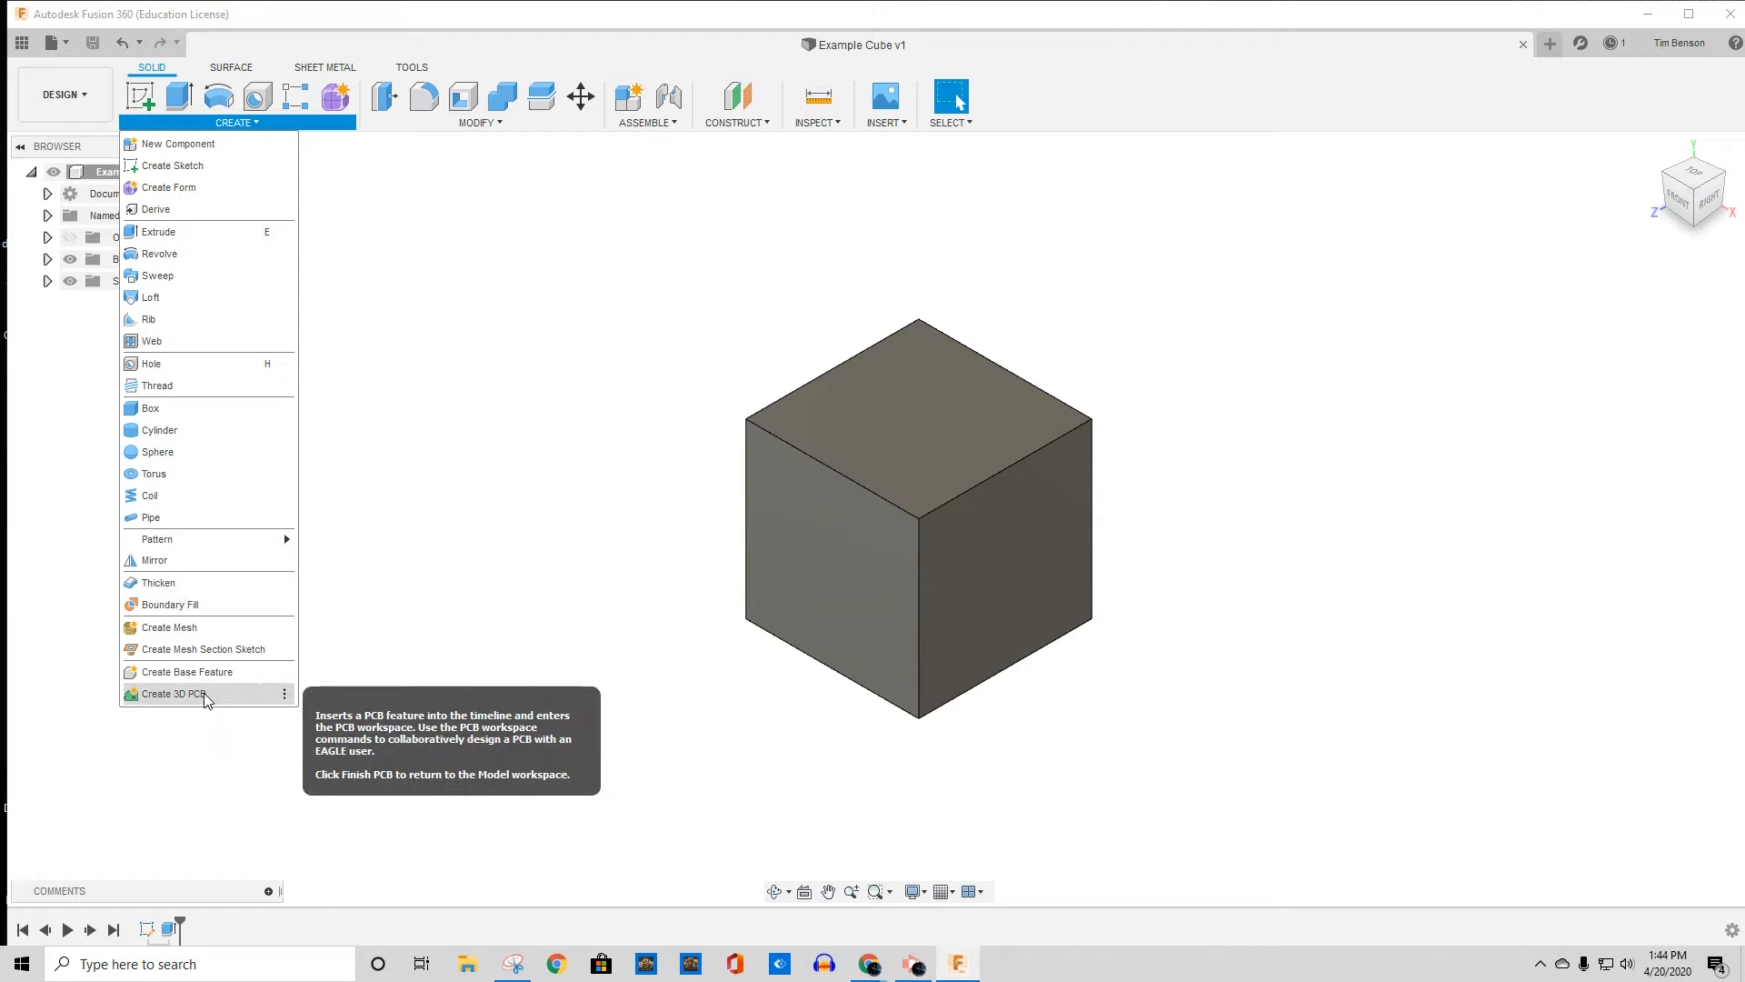
click(817, 122)
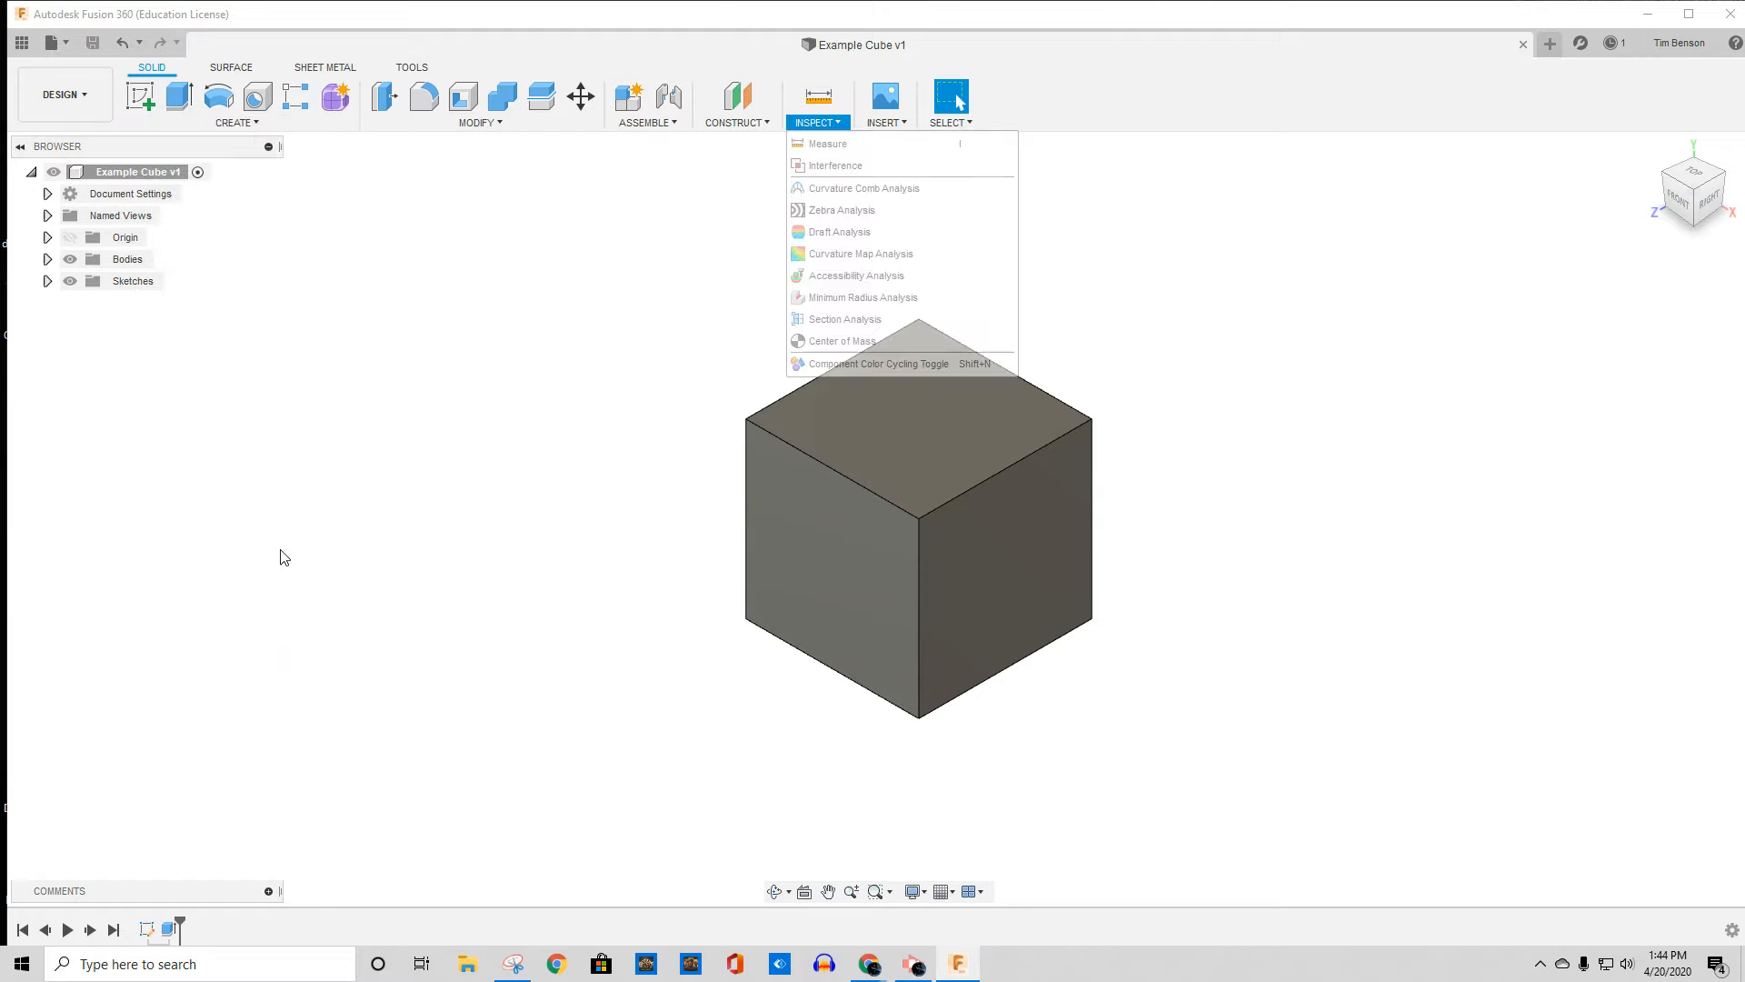
click(233, 123)
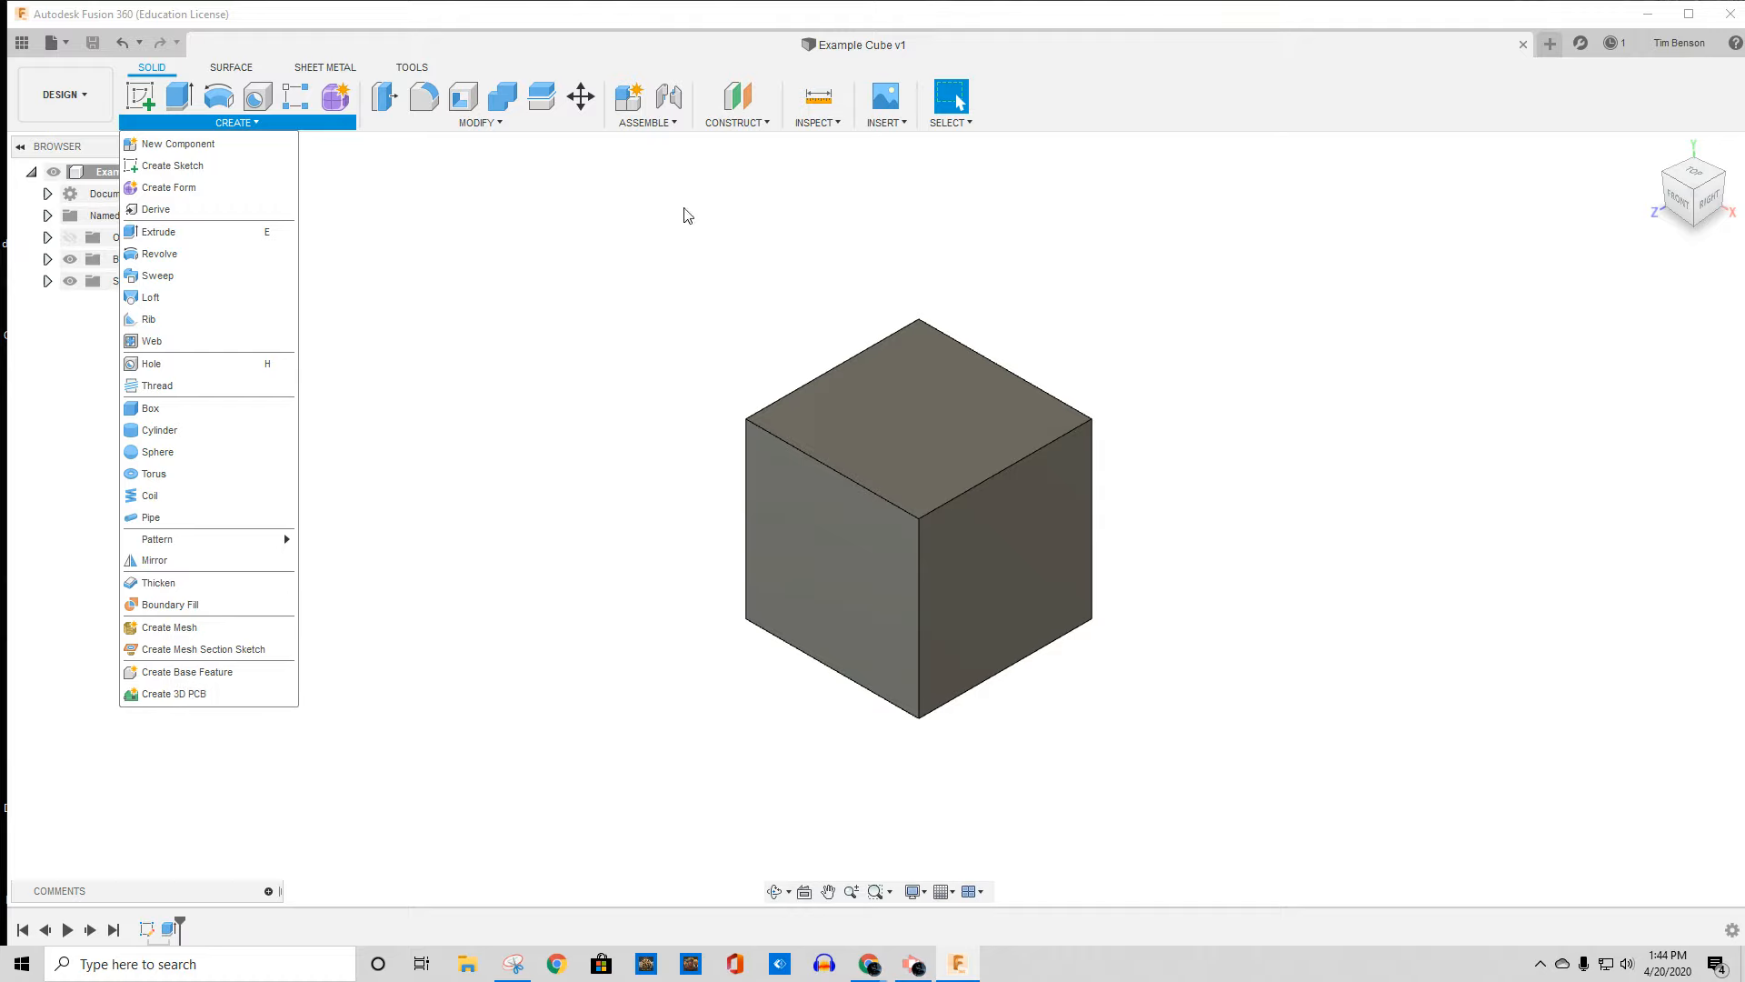
click(655, 271)
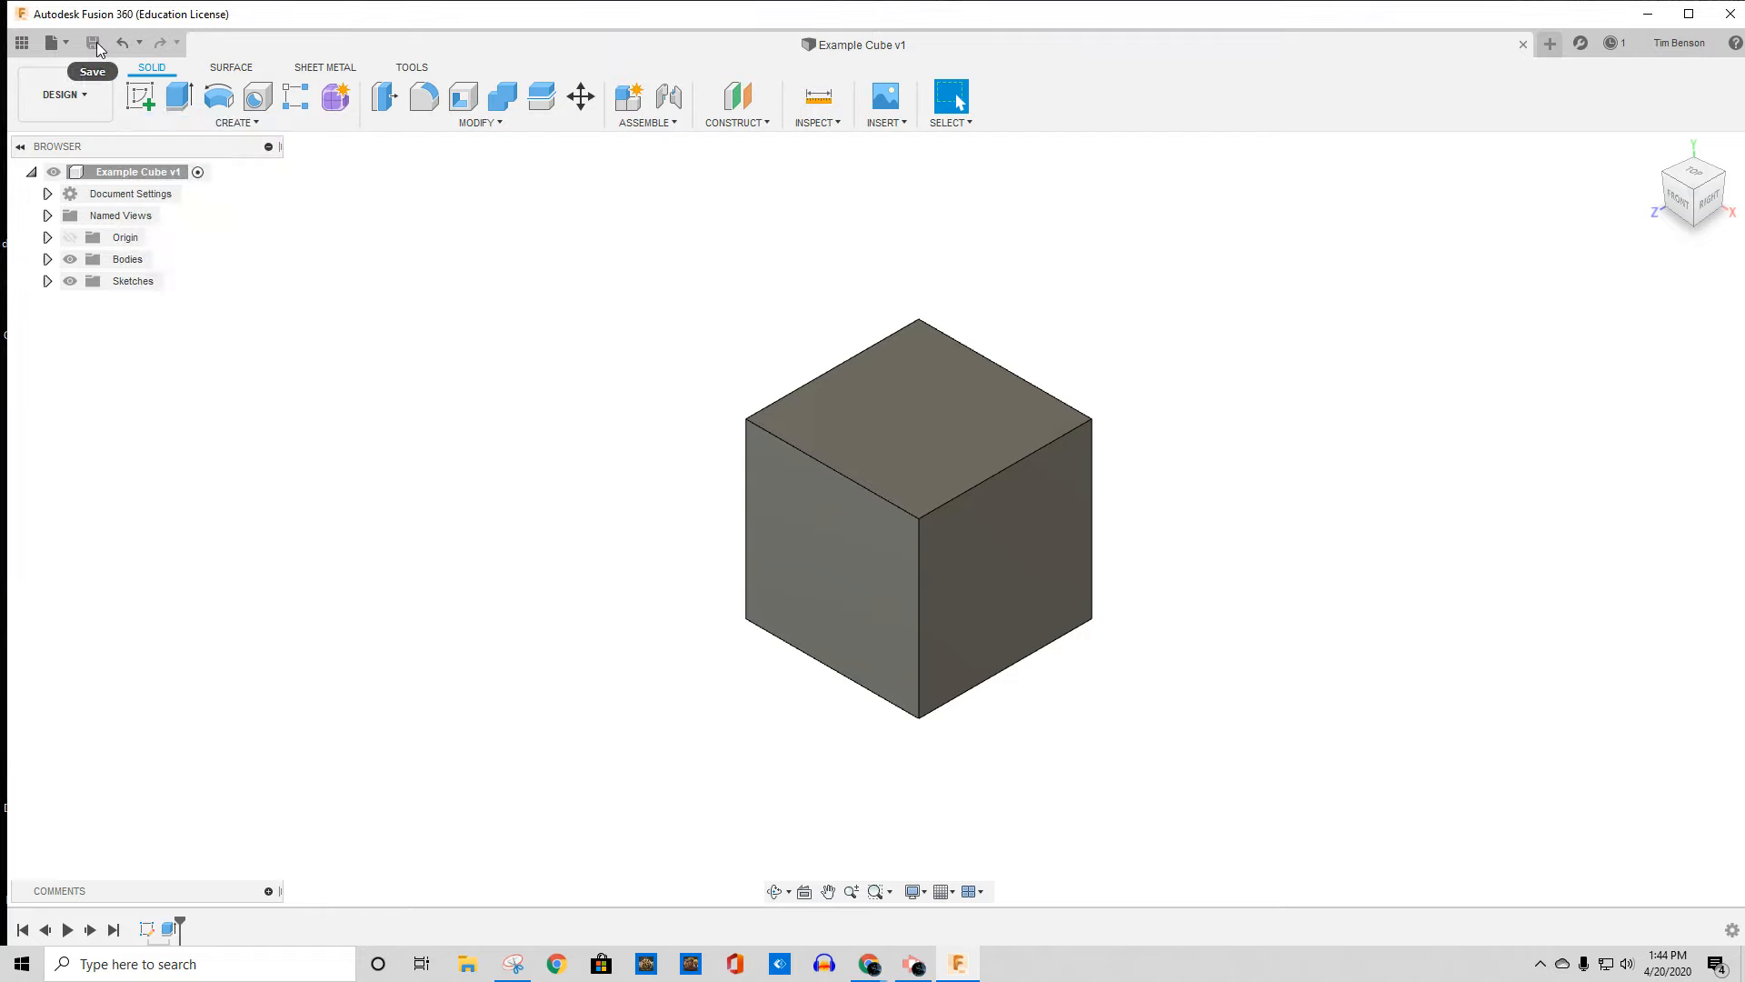
click(66, 44)
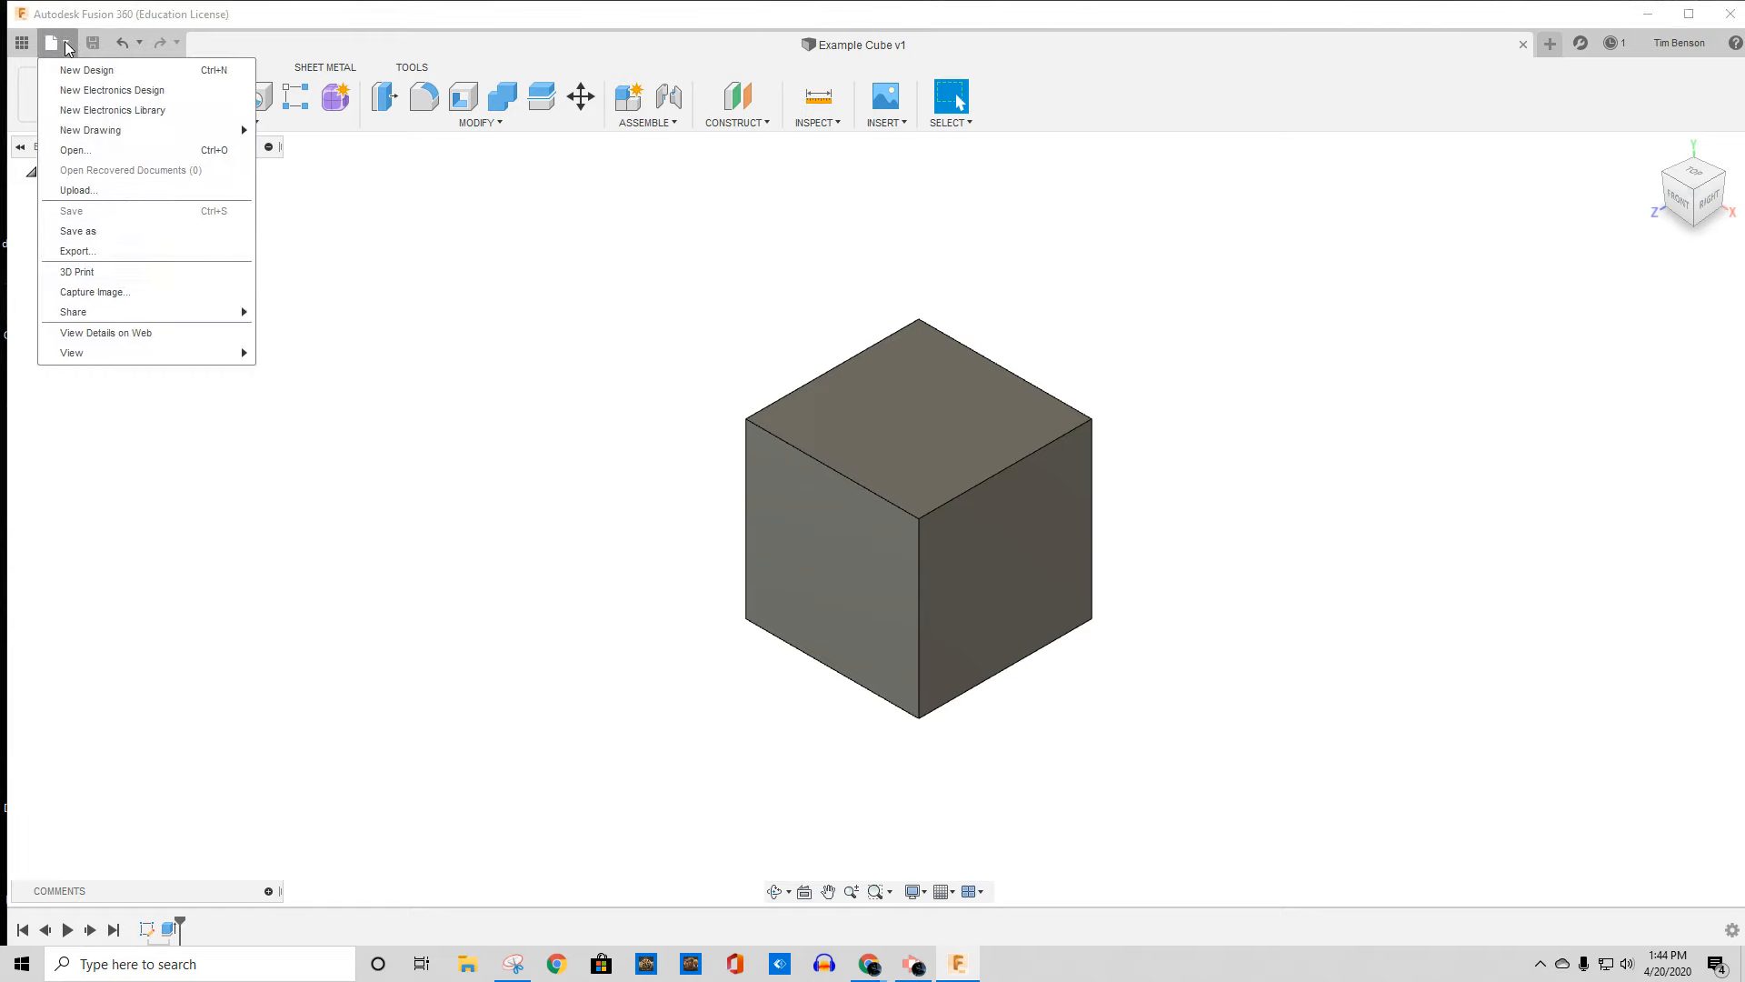
click(618, 273)
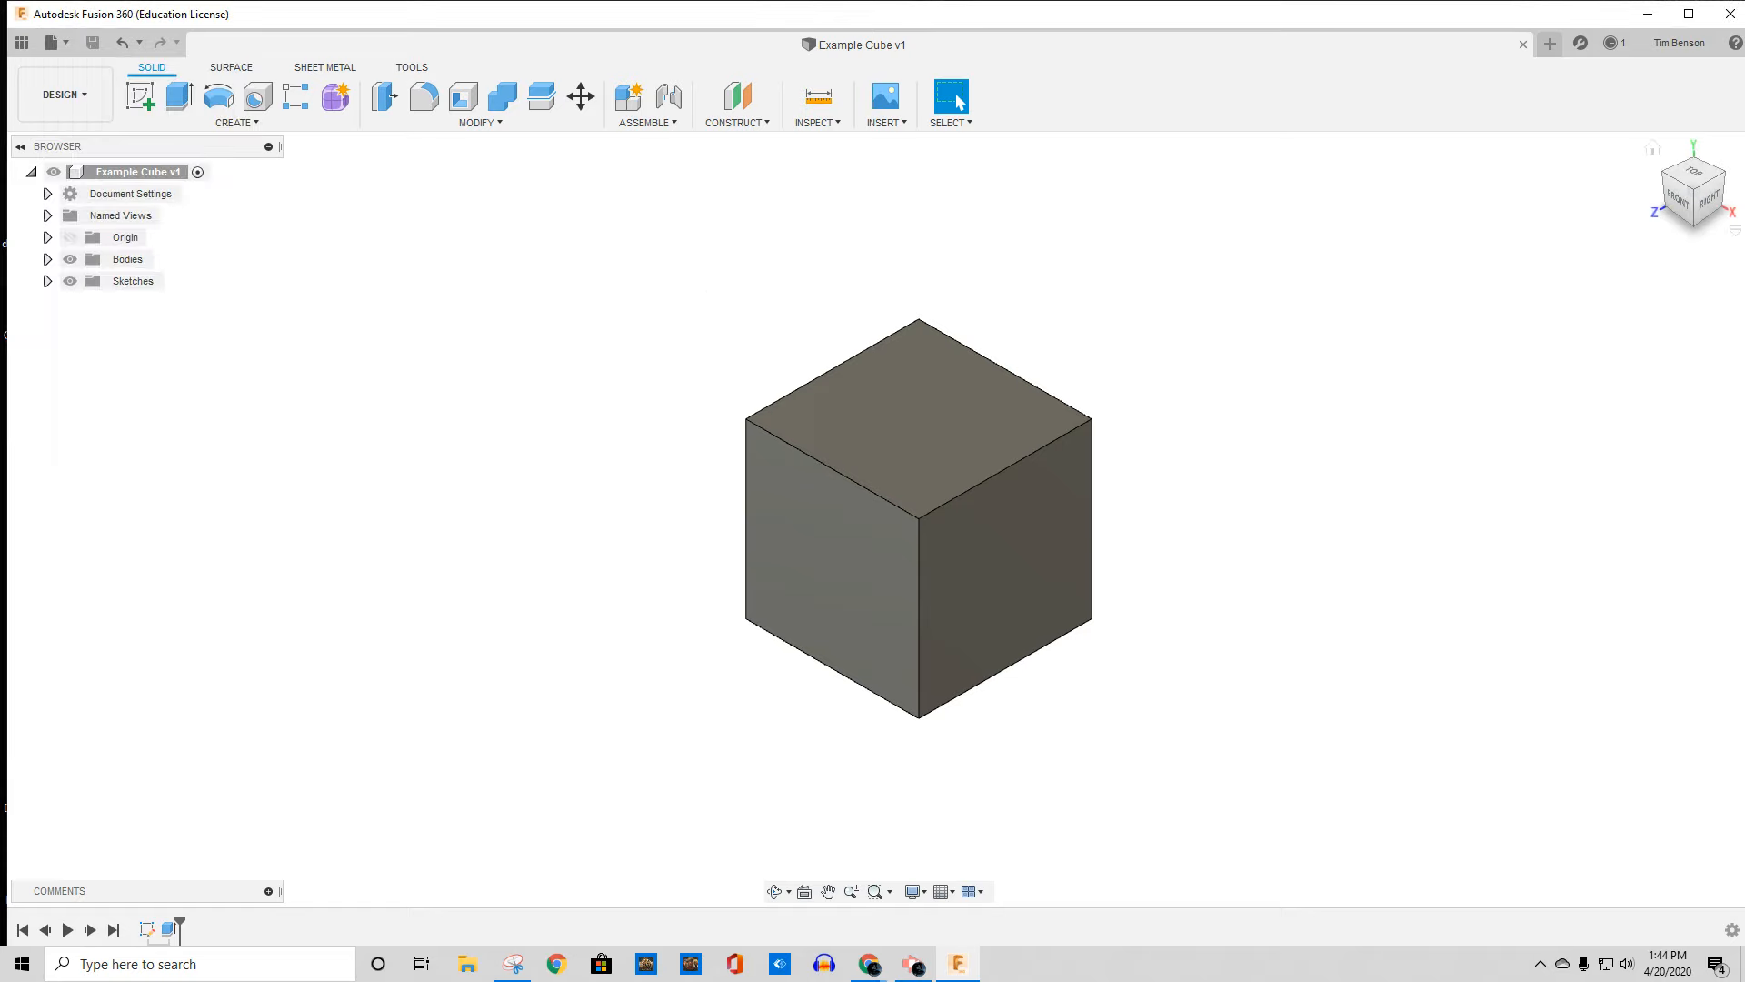